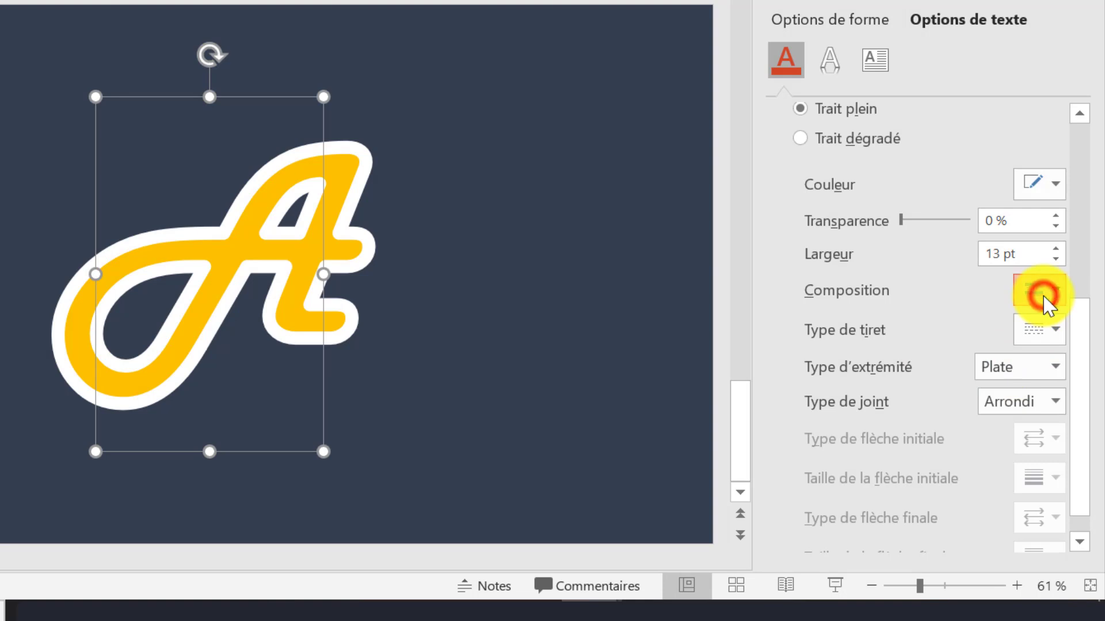
Try a dashed line type on the letter A's text outline and return it to a solid line
left_click(971, 309)
left_click(1045, 332)
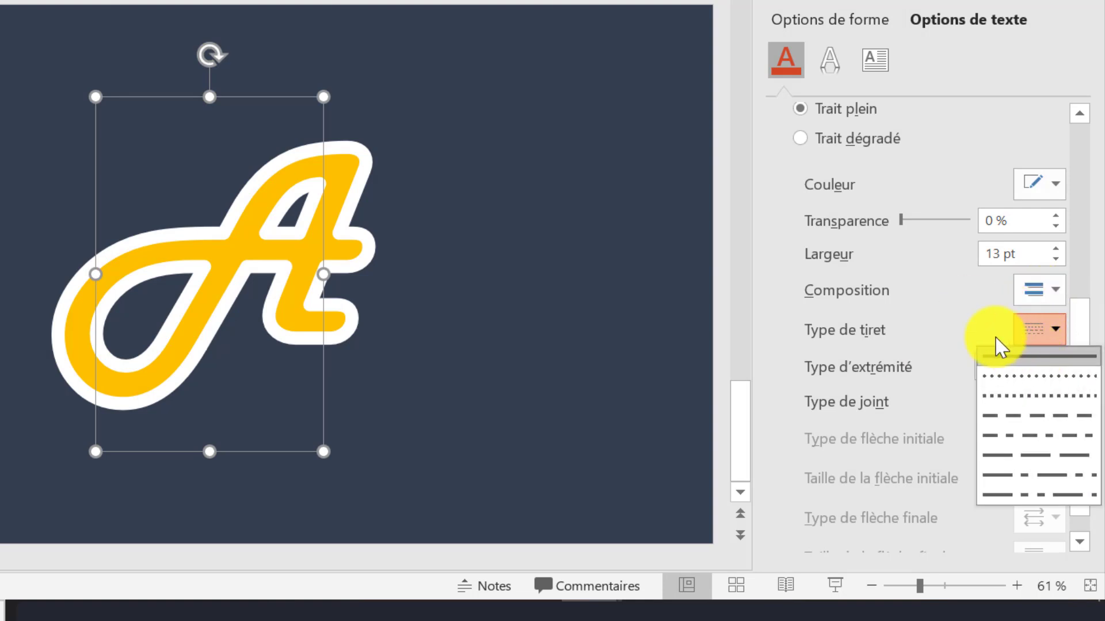
left_click(1011, 415)
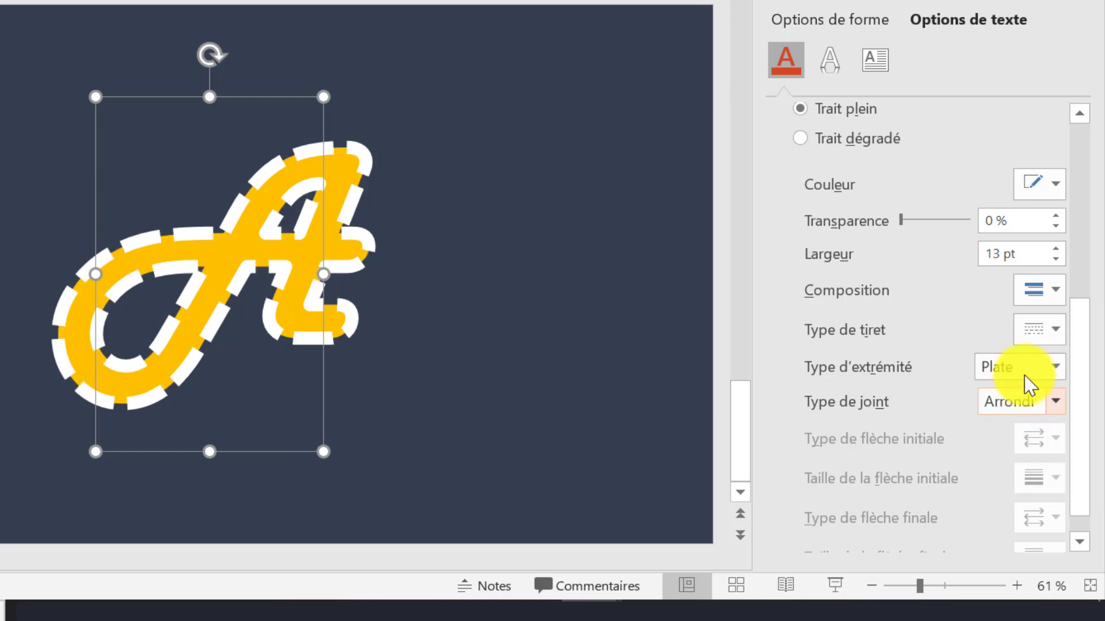
left_click(1052, 336)
left_click(1034, 363)
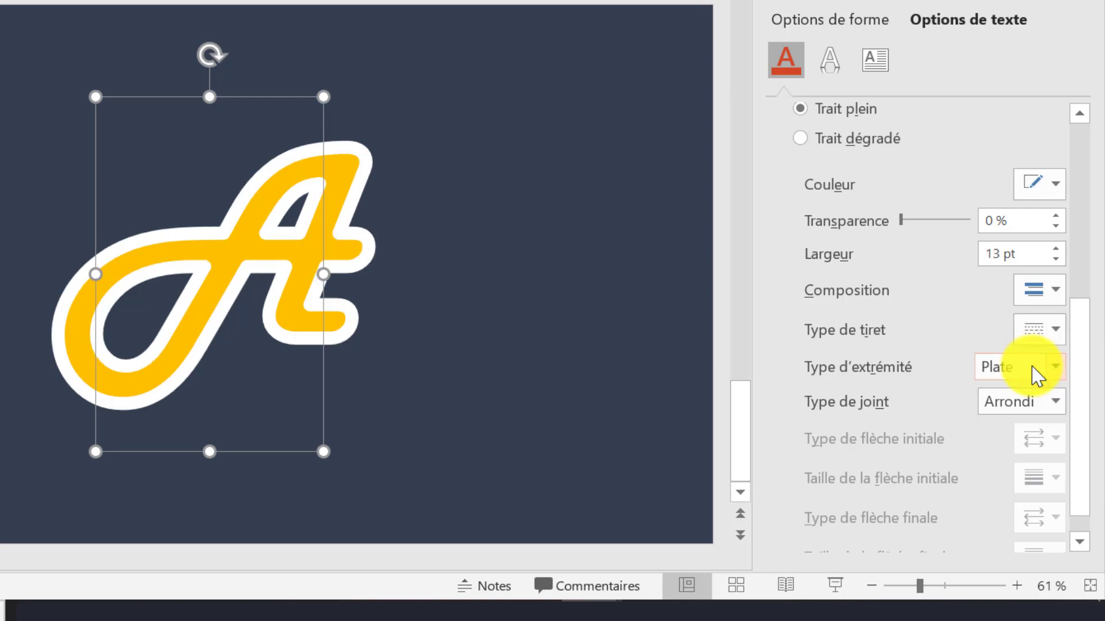
left_click_drag(903, 224, 896, 249)
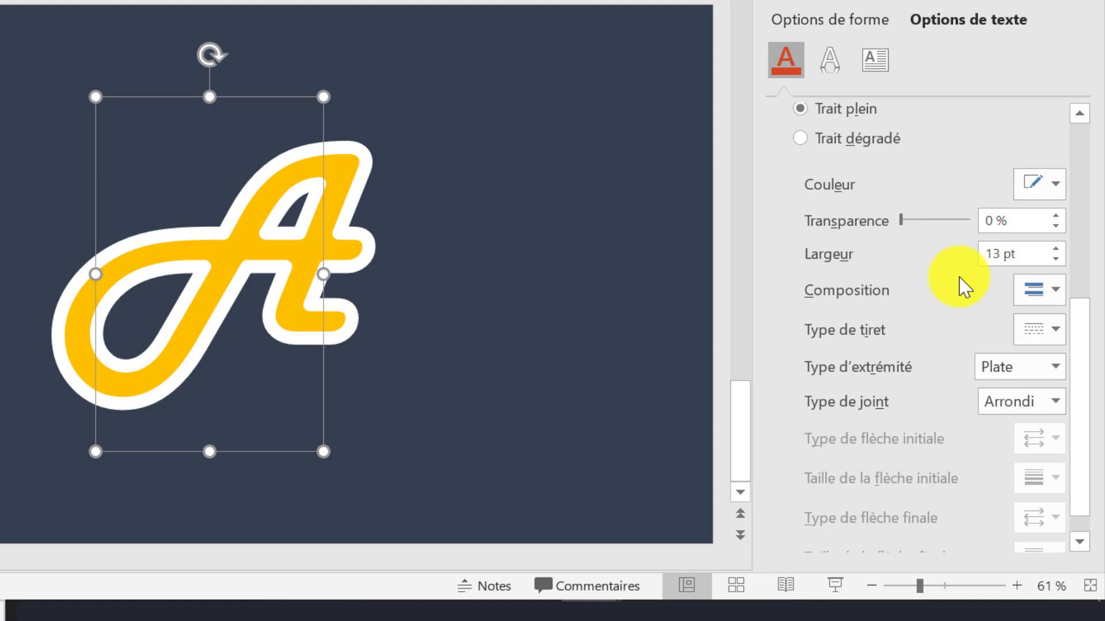
Apply the first outer shadow preset to the letter A as a text effect
left_click_drag(1077, 377, 1069, 199)
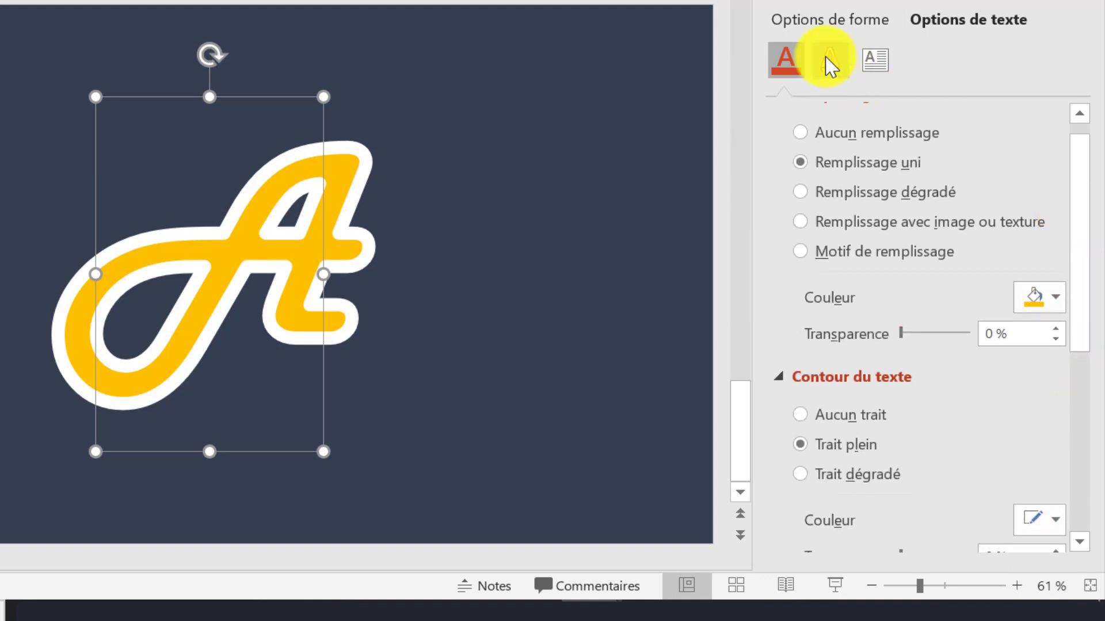
left_click(830, 65)
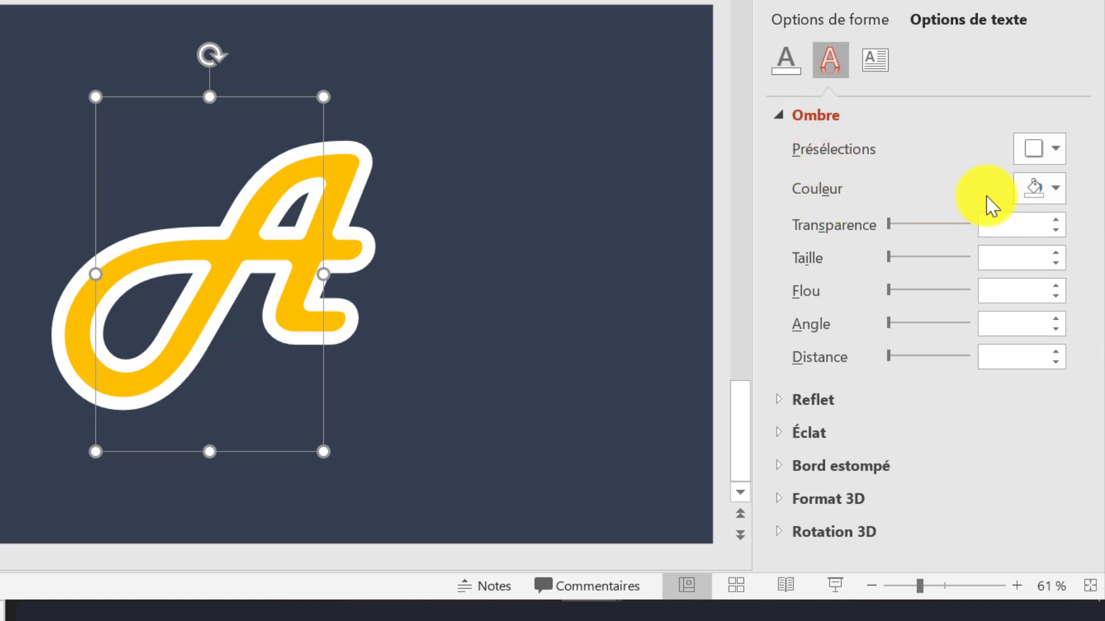
left_click(1055, 151)
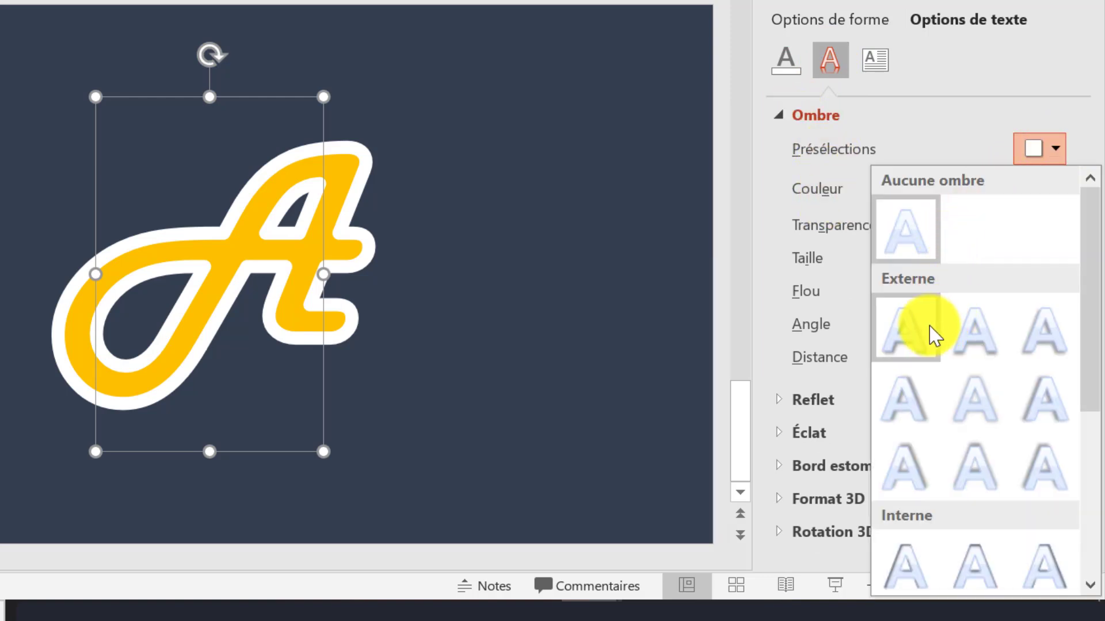
left_click(923, 339)
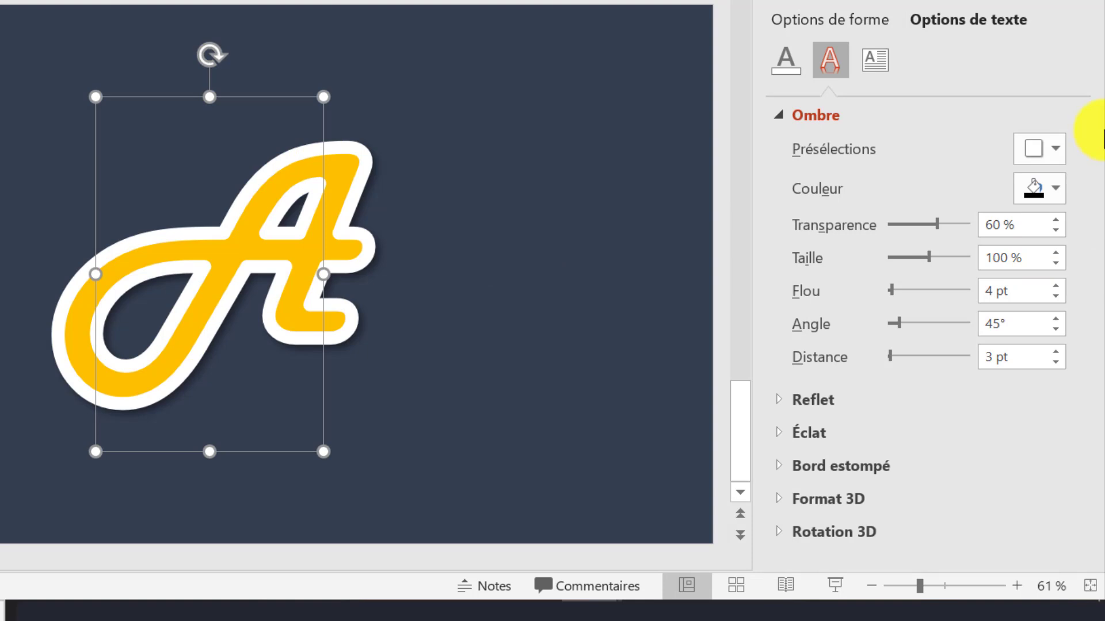
Set the letter's shadow colour to the standard light blue with 0% transparency and a size of 100%
left_click(1050, 190)
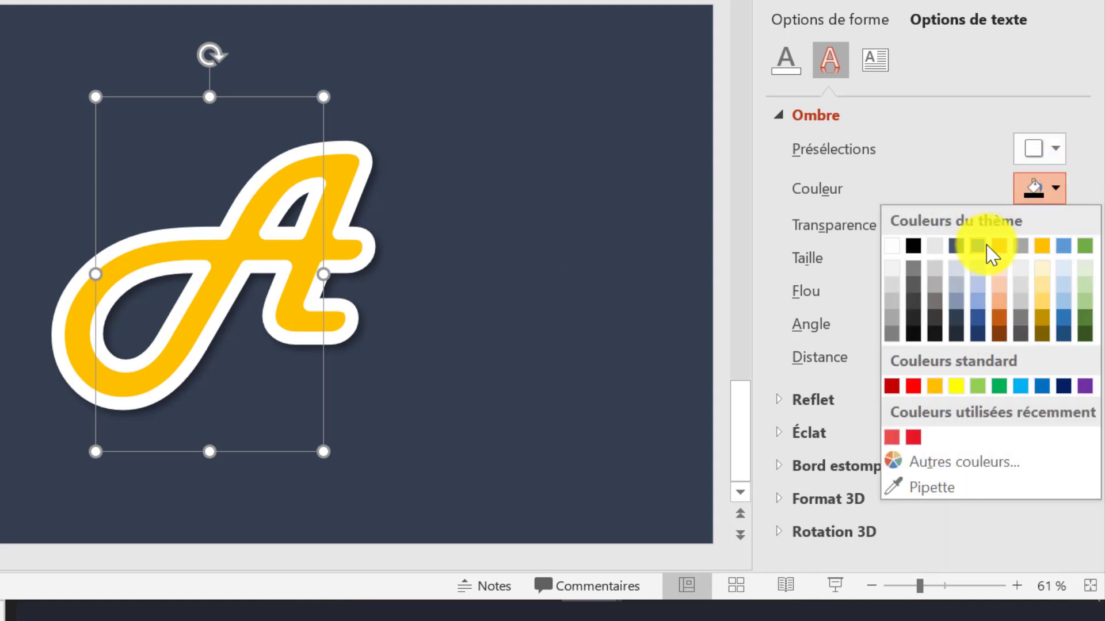
left_click(1018, 387)
left_click_drag(940, 231, 916, 233)
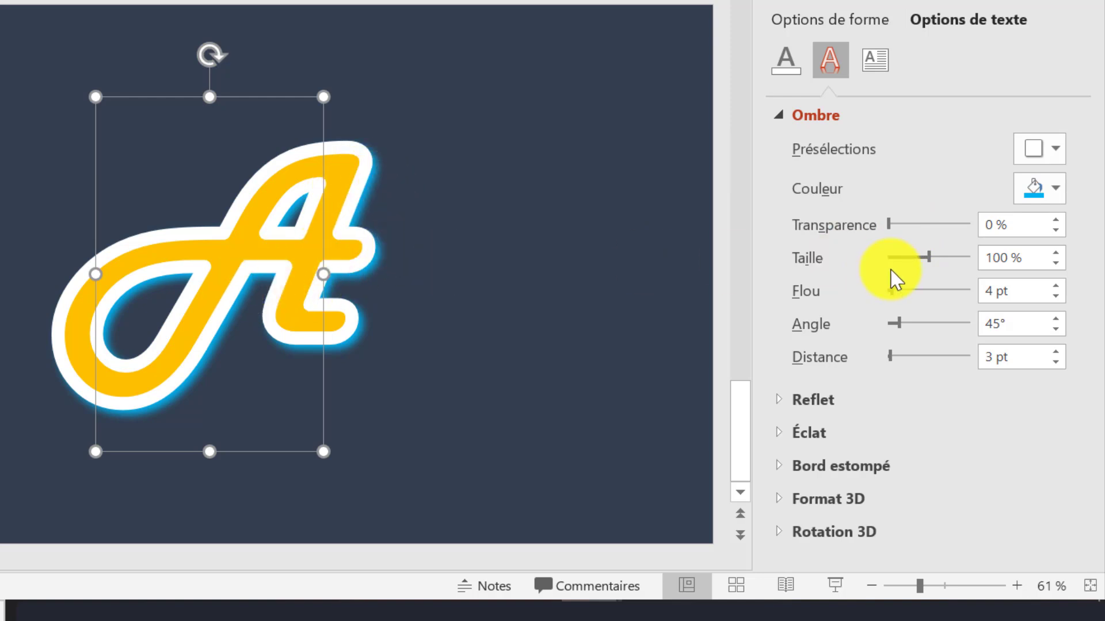
left_click_drag(931, 260, 930, 264)
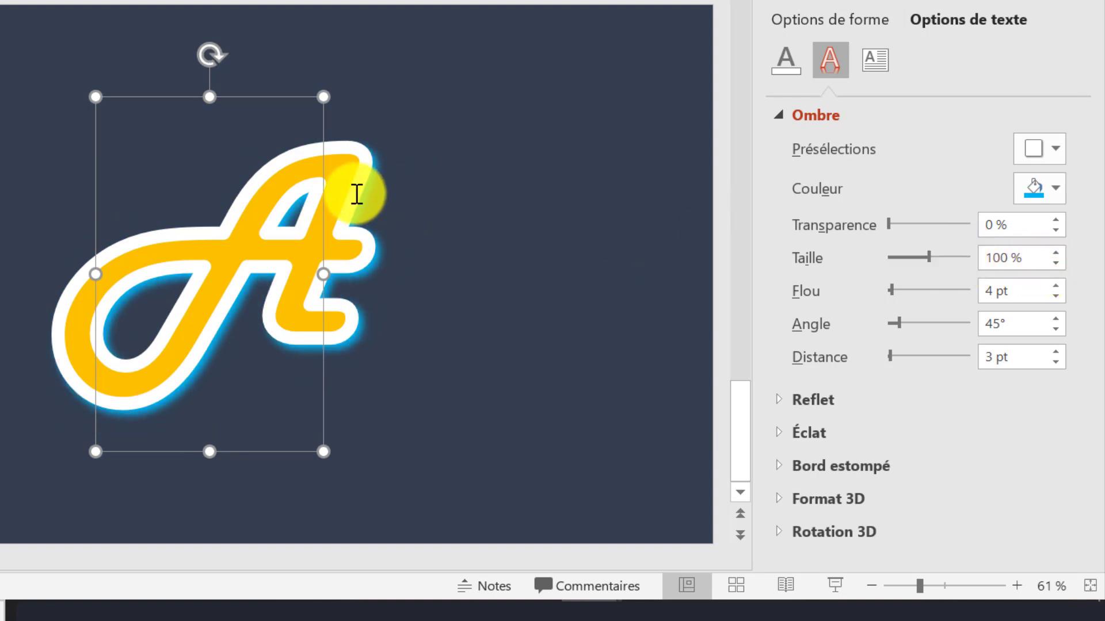
Set the letter's shadow blur to 5 pt and its distance to 4 pt, and deselect the text box
left_click_drag(1056, 284, 1054, 300)
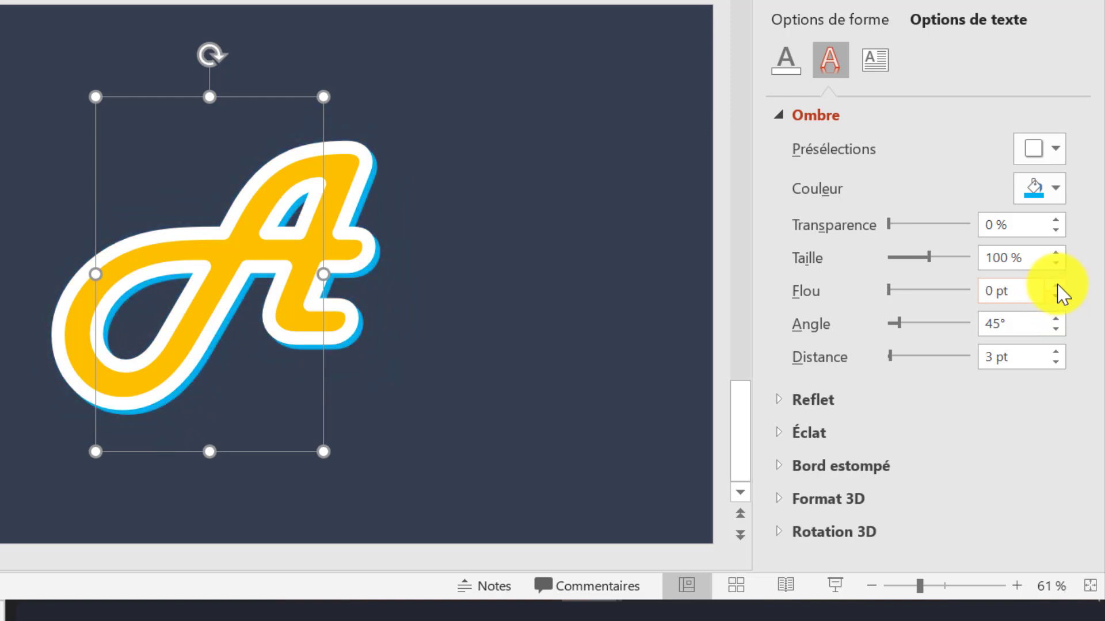
left_click_drag(1056, 284, 1056, 284)
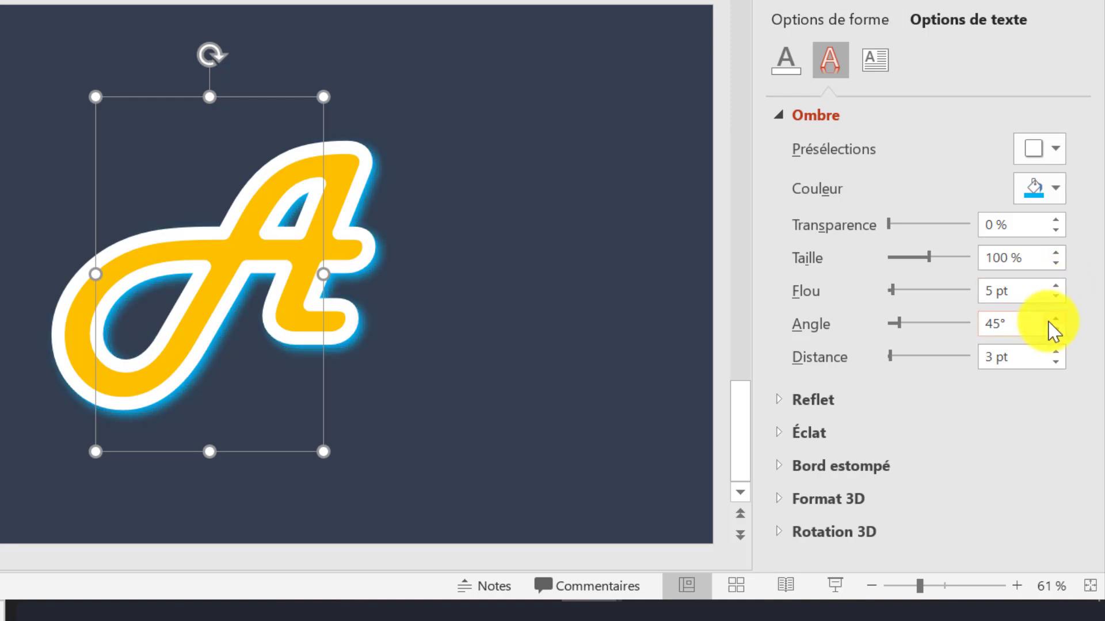
left_click_drag(1054, 352, 1058, 367)
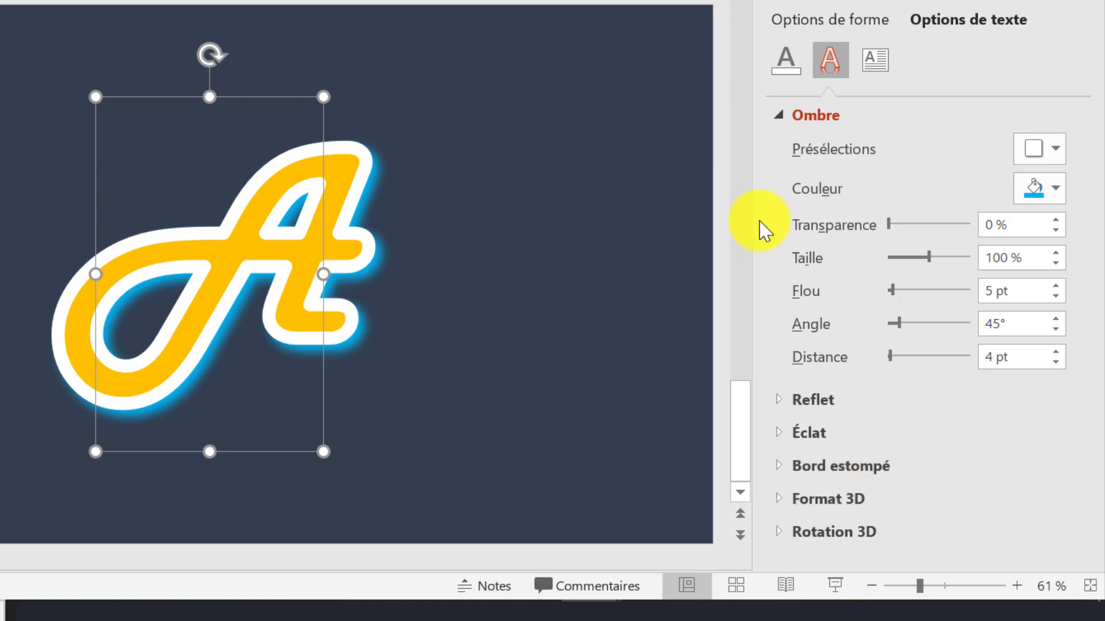
left_click(642, 153)
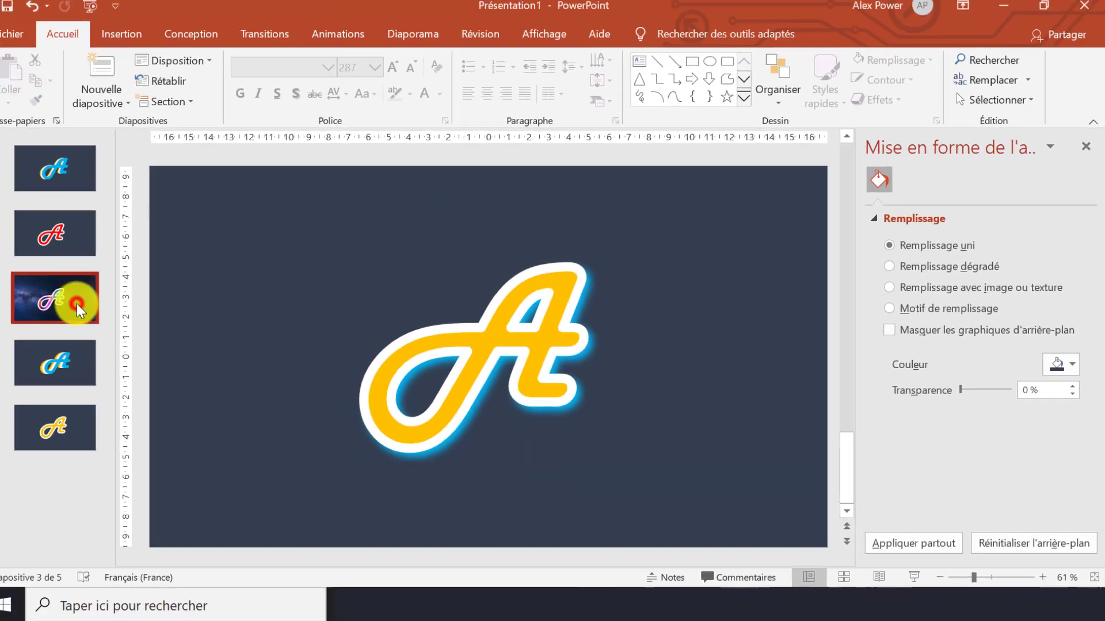
Duplicate slide 5, which holds the yellow letter, and close the formatting pane on the copy
left_click(92, 311)
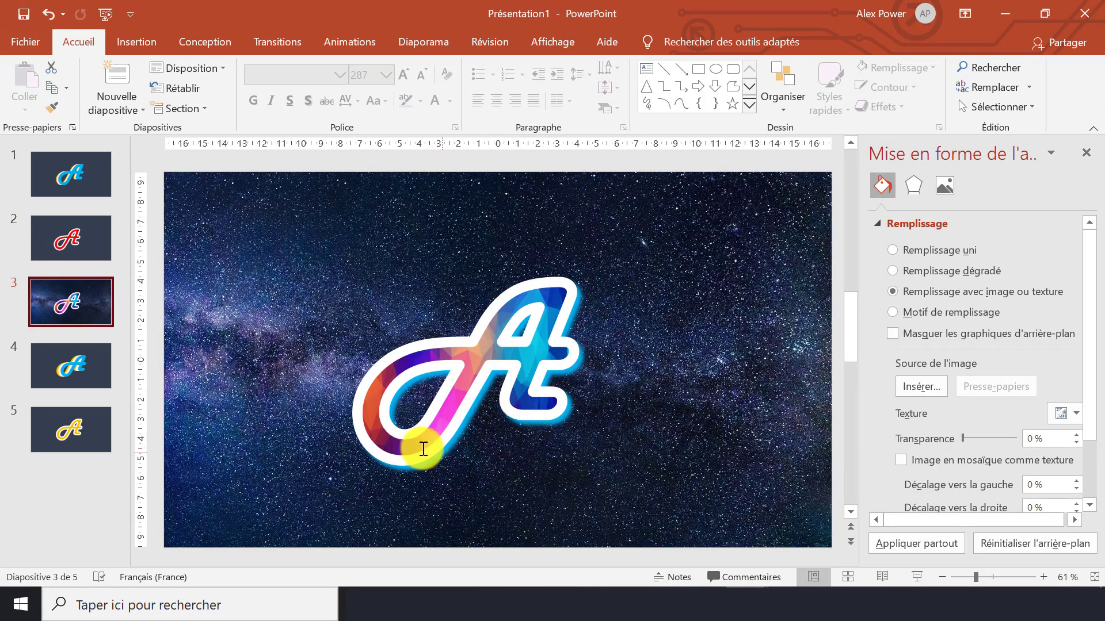
left_click(66, 430)
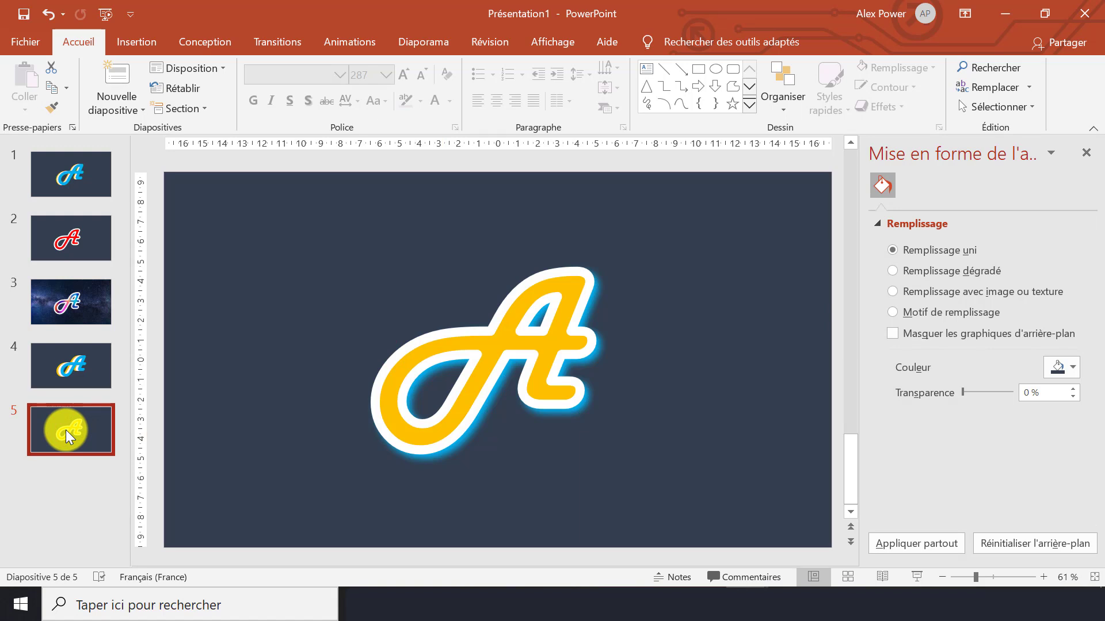
key("ctrl+d")
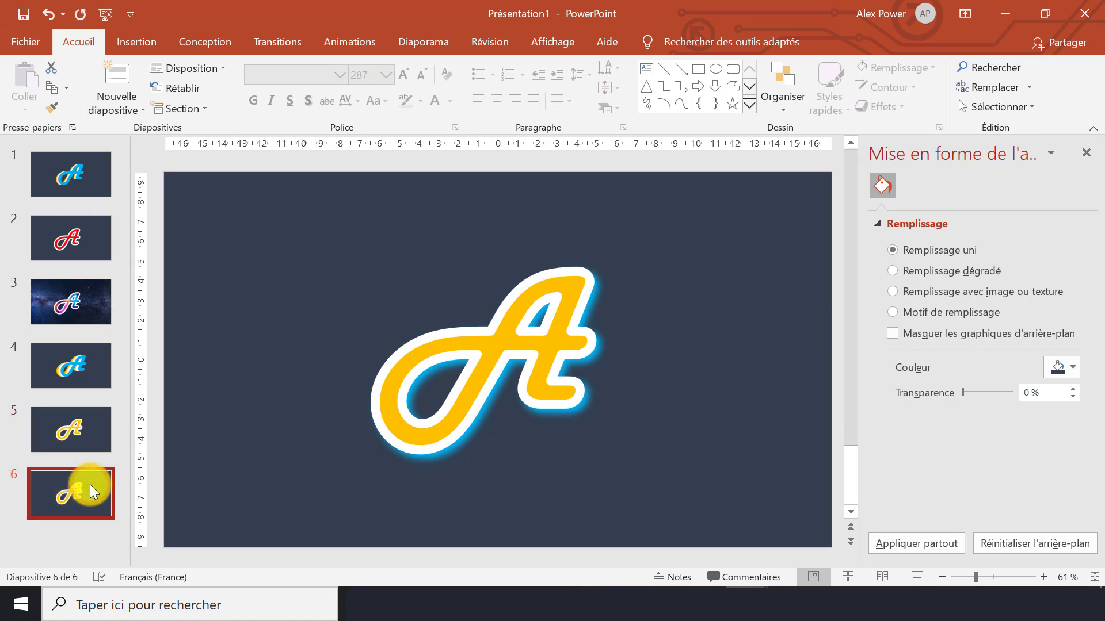
left_click(508, 323)
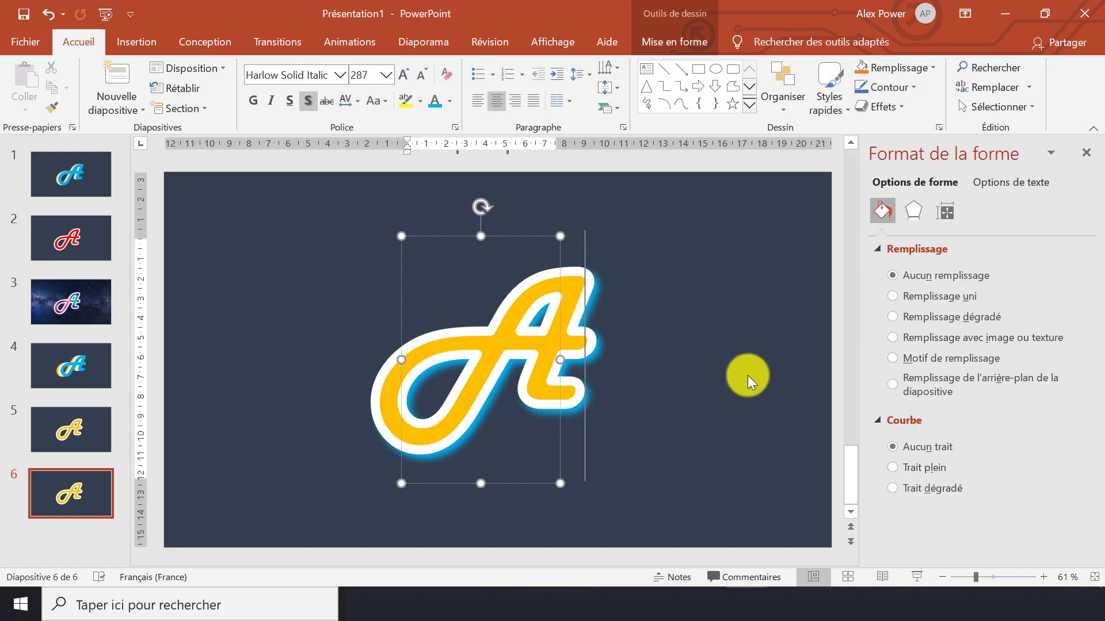
left_click(748, 375)
left_click(1086, 153)
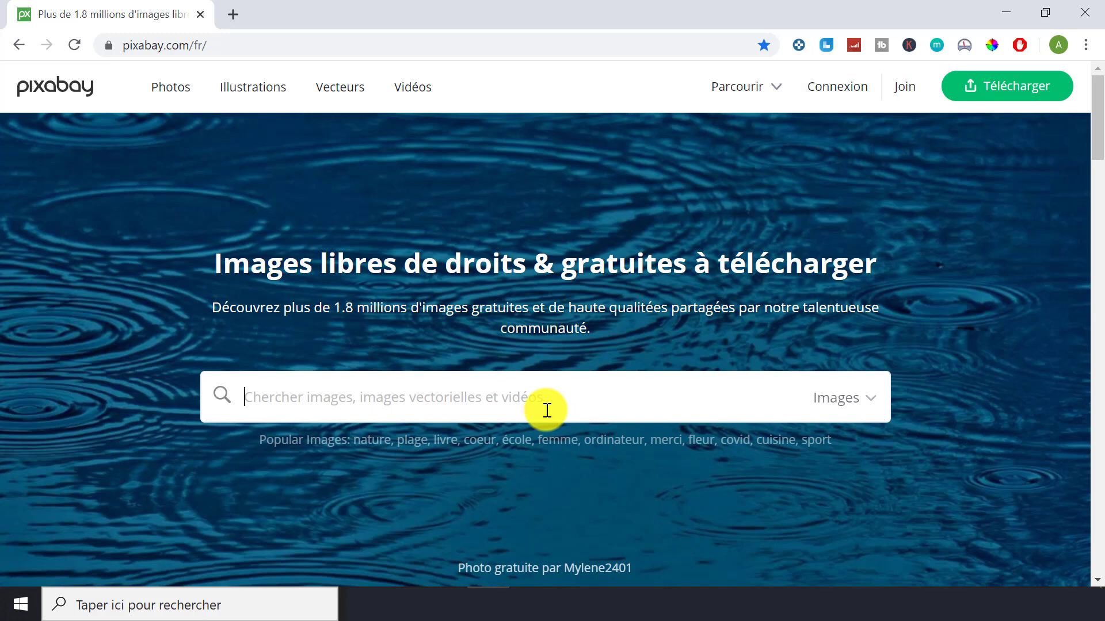
Search Pixabay for "polygone" and open the free download options of the multicoloured triangles image
type("polygone")
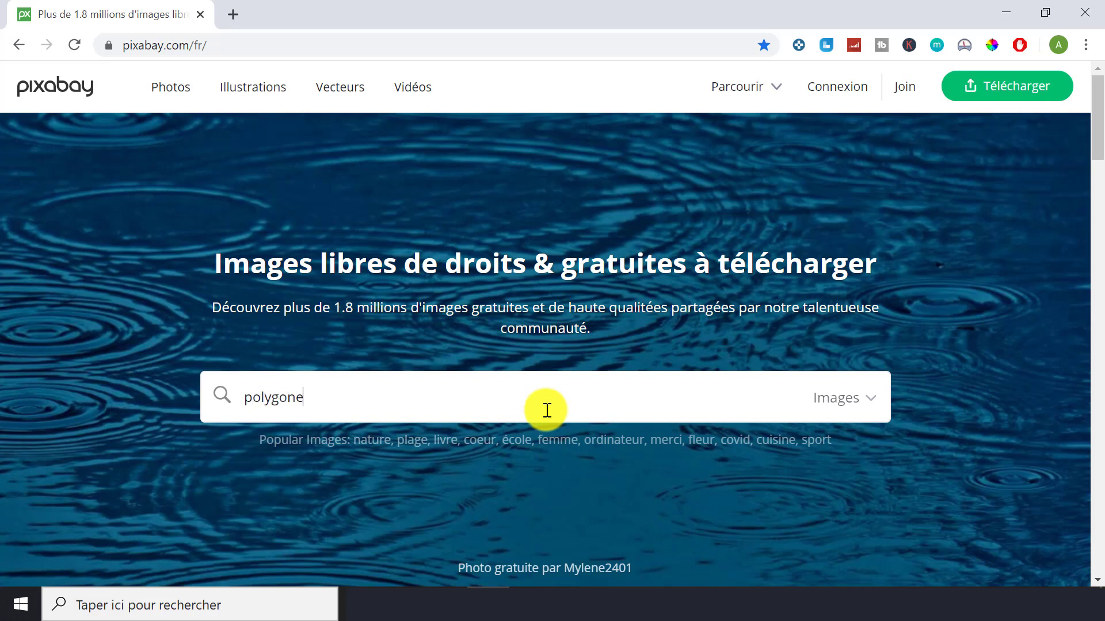
key("Return")
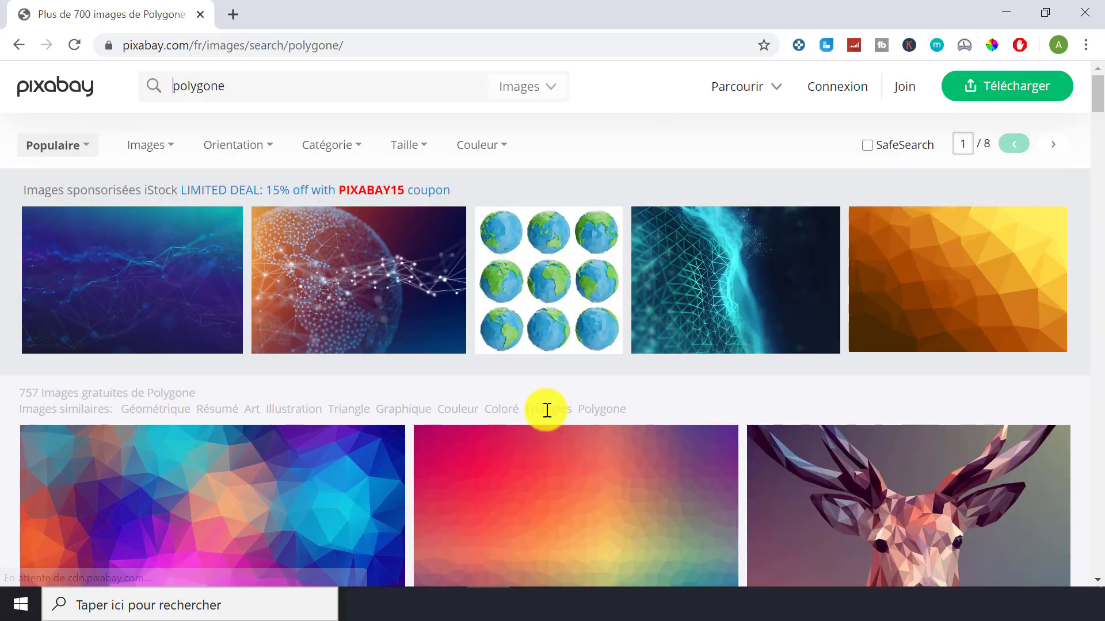
scroll(536, 409, "down", 2)
left_click(317, 414)
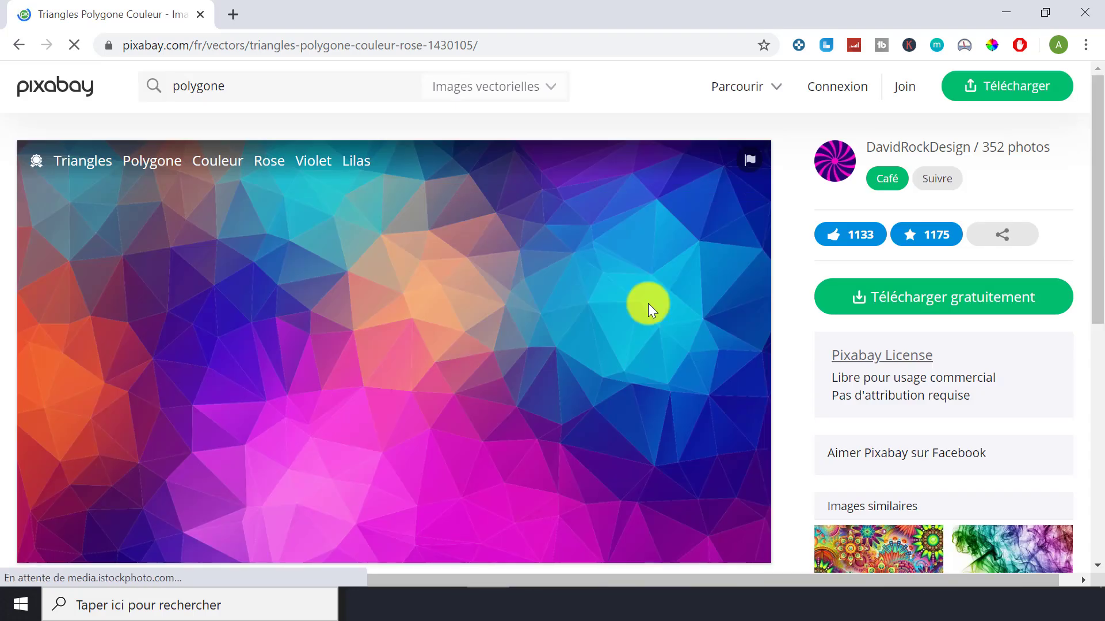
left_click(918, 302)
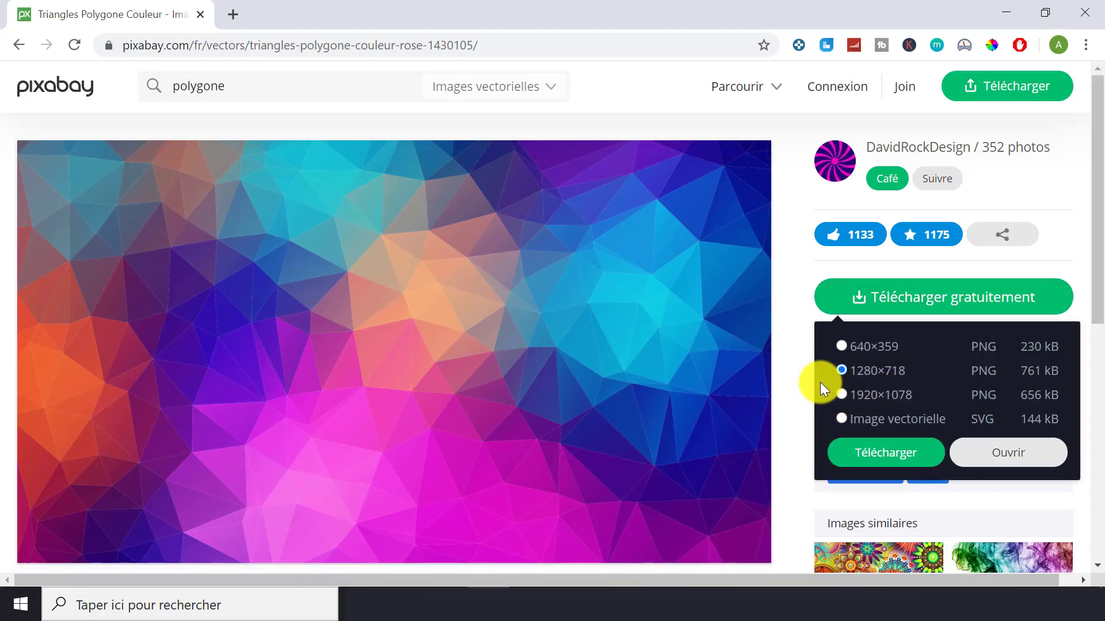
Open the Milky Way starry sky photo from the "background" search and show its free download options
key("alt+Left")
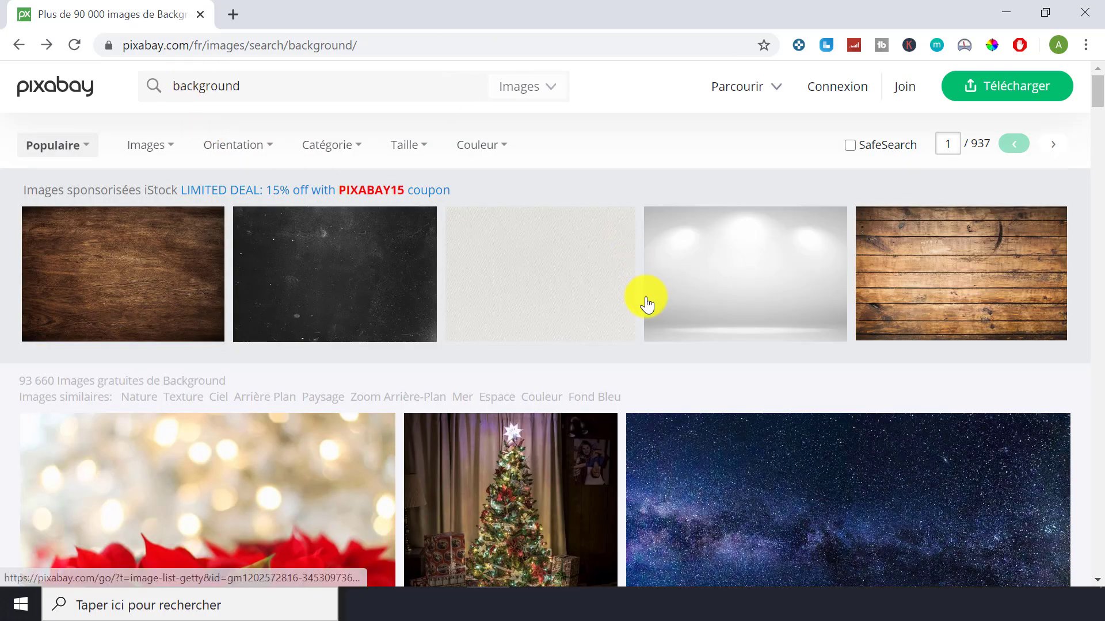
scroll(748, 316, "down", 3)
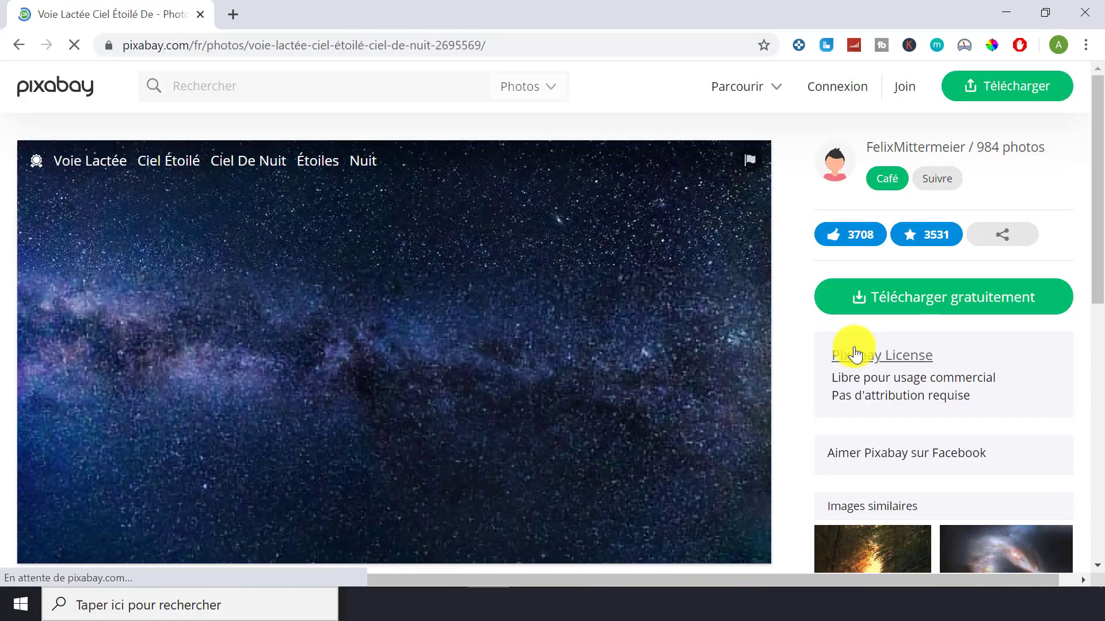
left_click(942, 309)
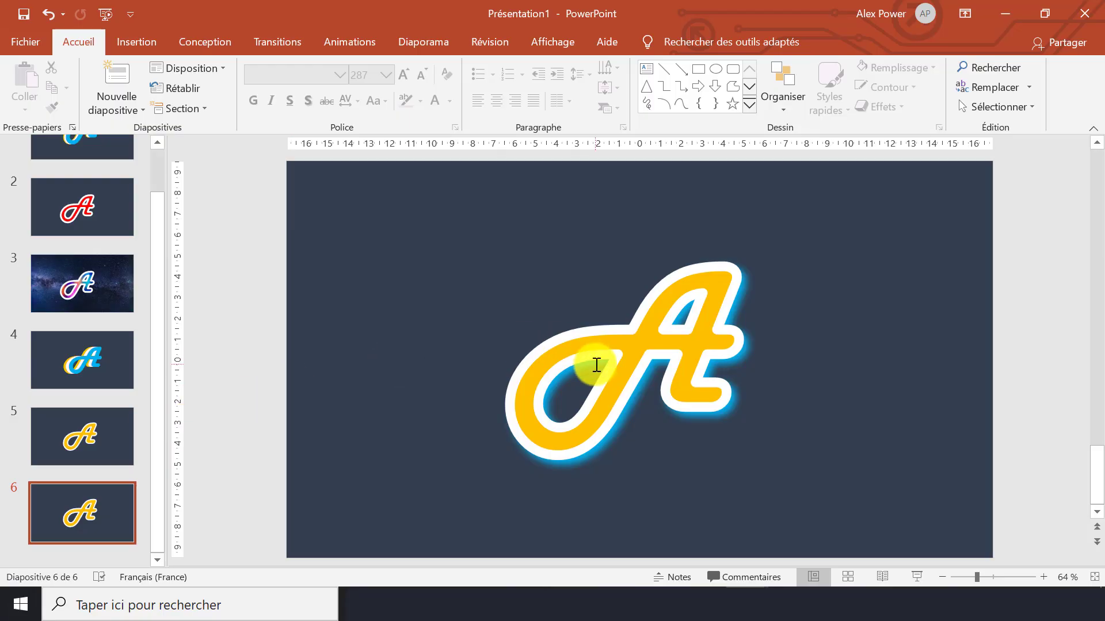
Select the letter on slide 6 in PowerPoint and open its text fill and outline settings
left_click(596, 365)
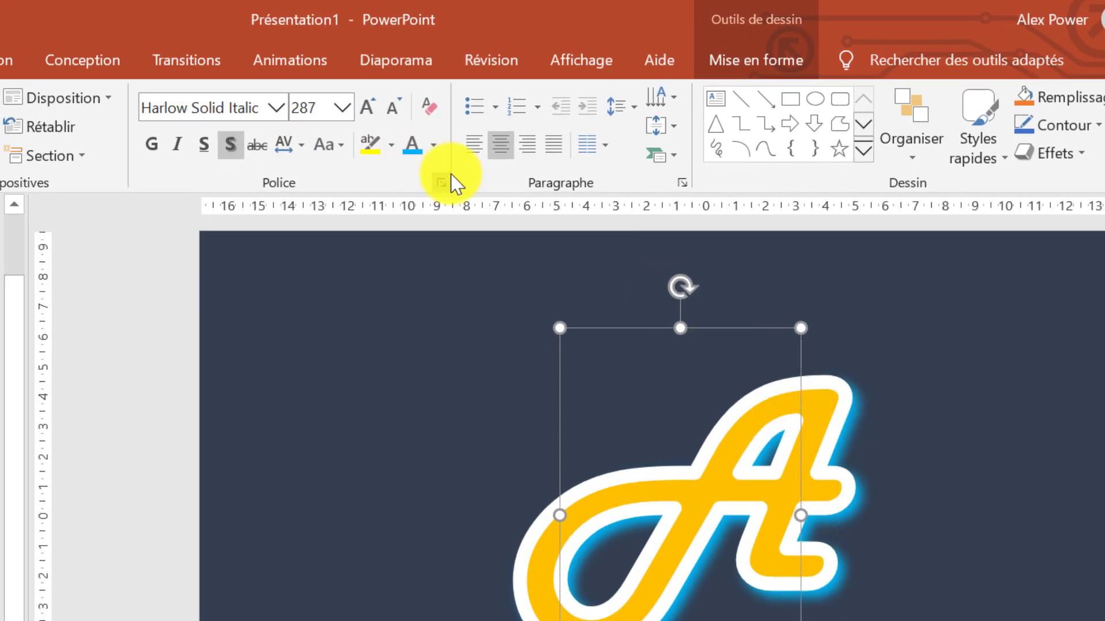
left_click(747, 64)
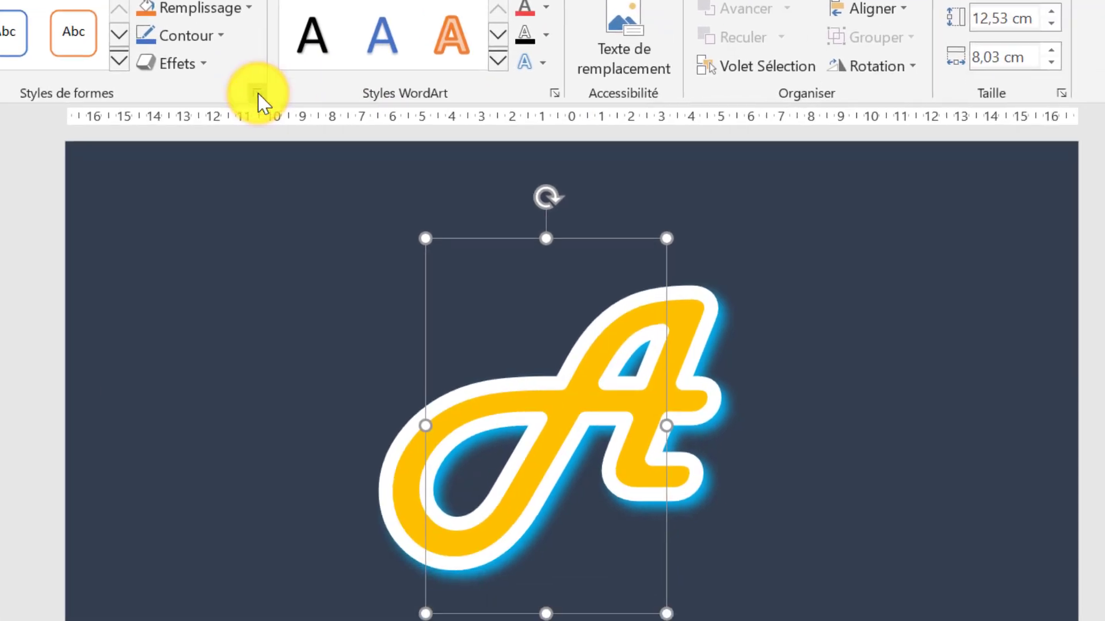
left_click(258, 94)
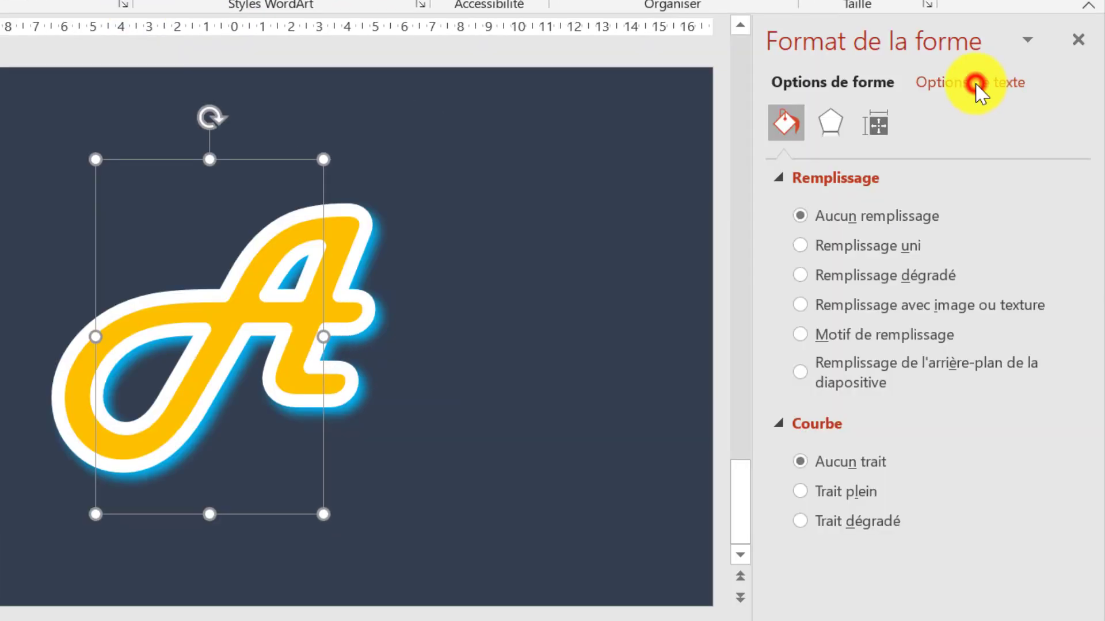
left_click(976, 85)
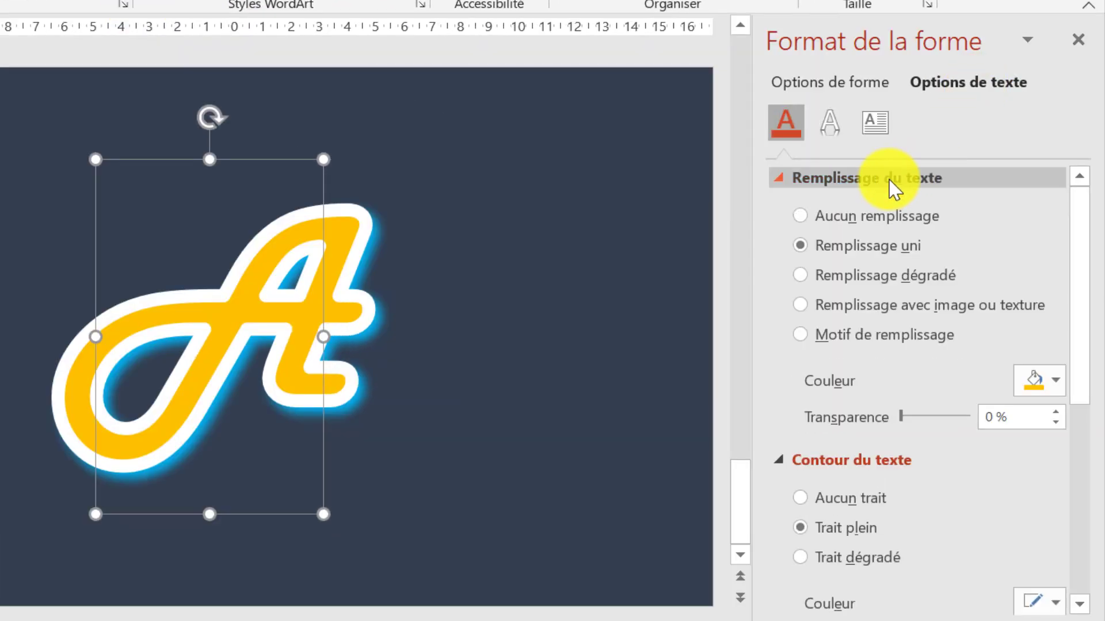
Try a gradient fill on the letter A and remove one of its middle gradient stops
left_click(842, 278)
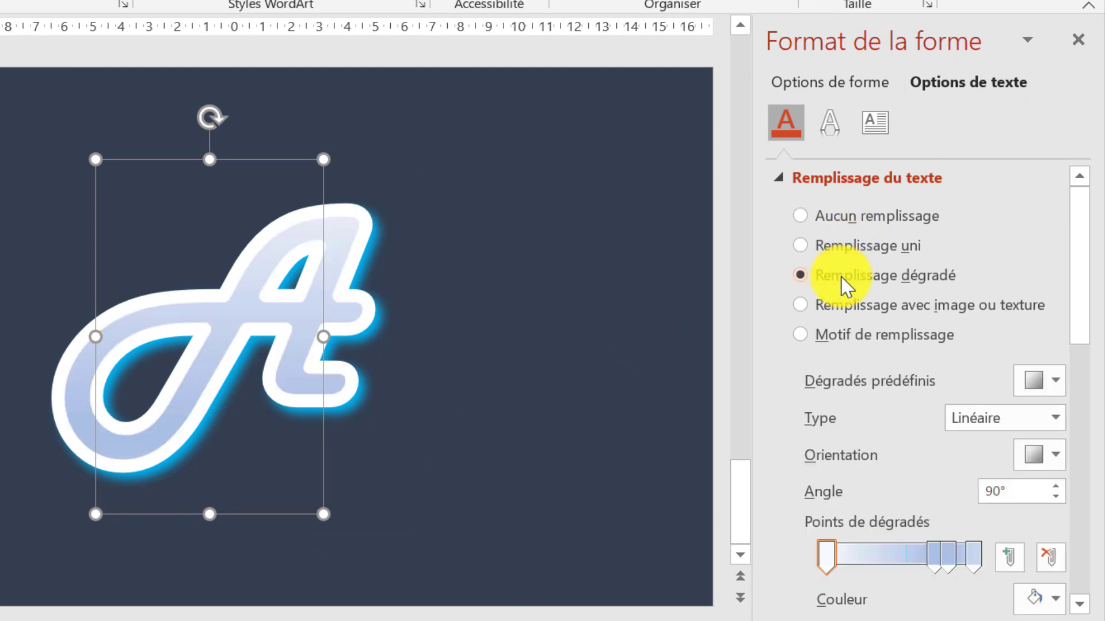
left_click_drag(946, 555, 839, 573)
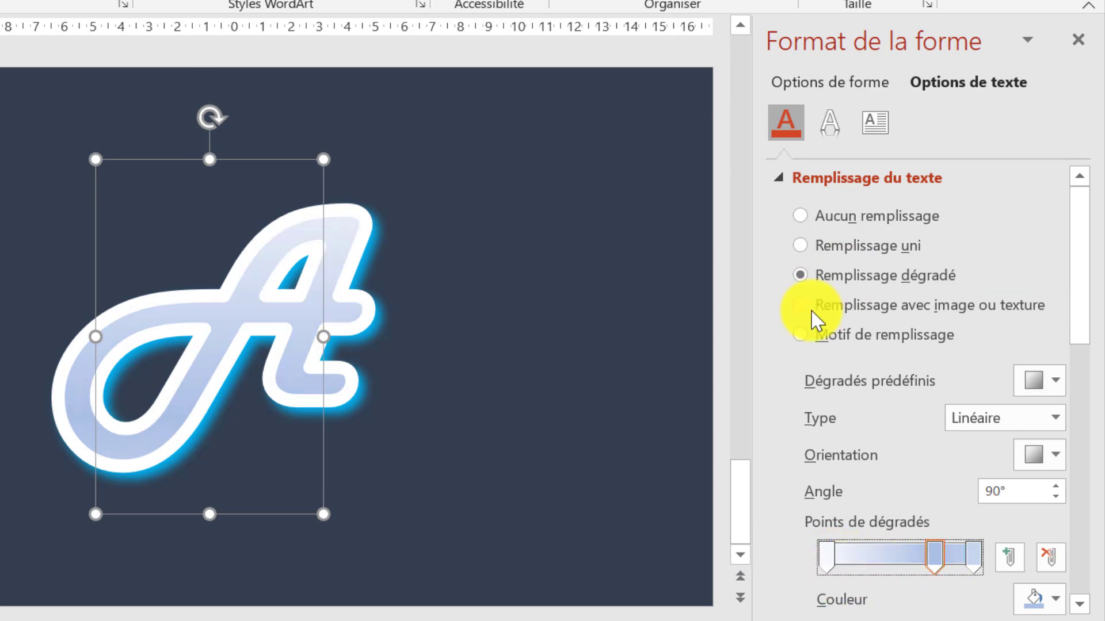
Fill the letter A with the polygon picture and check the downloads folder as image source without inserting another file
left_click(815, 309)
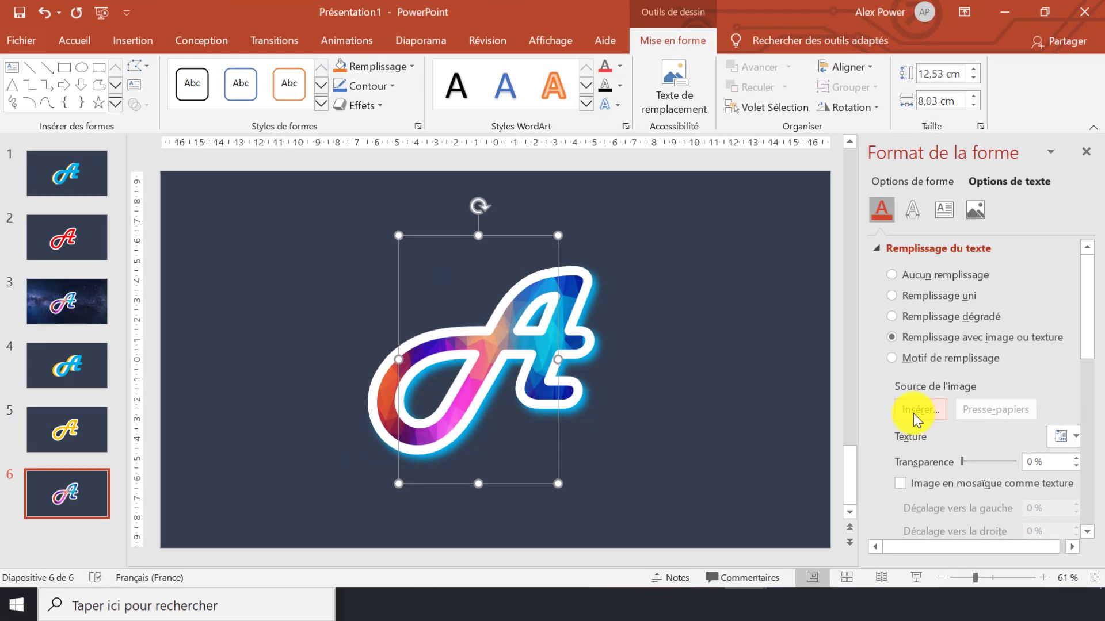
left_click(915, 409)
left_click(468, 286)
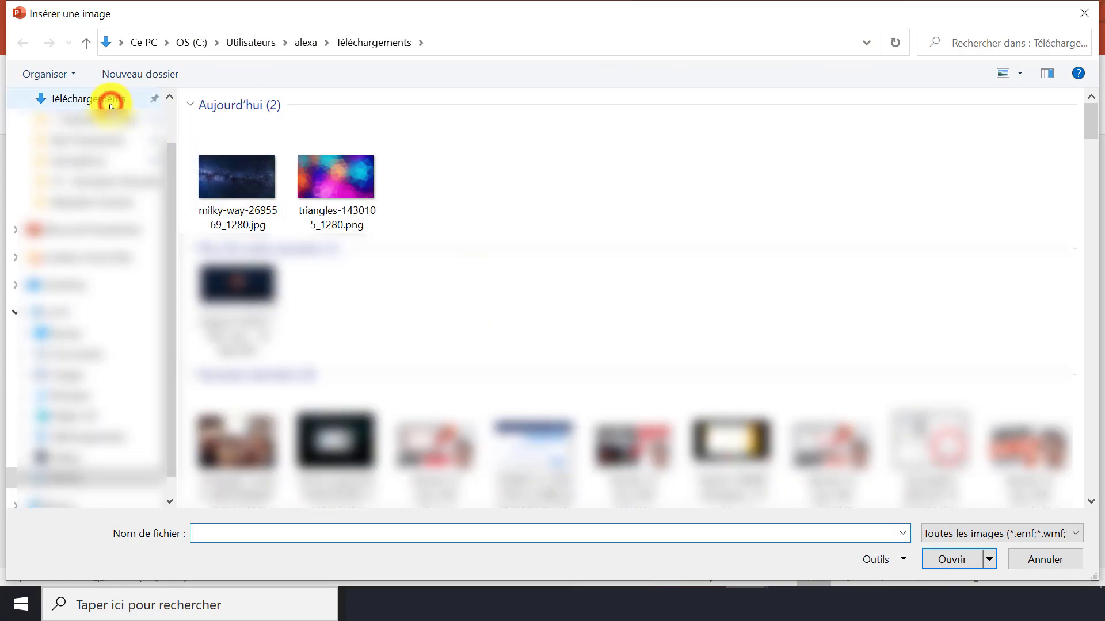
left_click(111, 105)
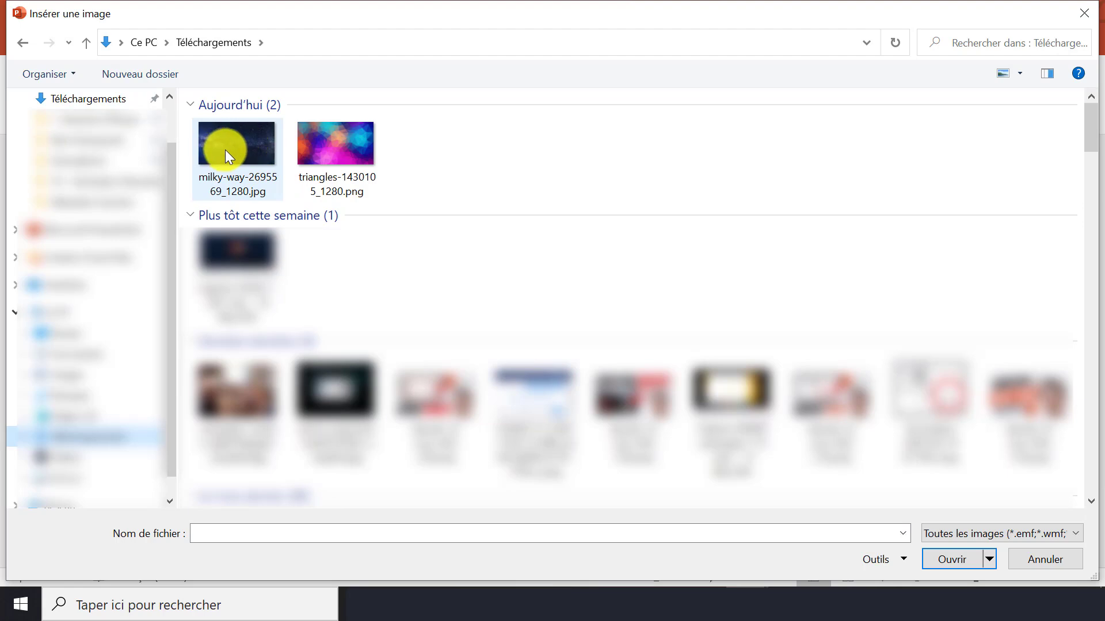
left_click(1022, 559)
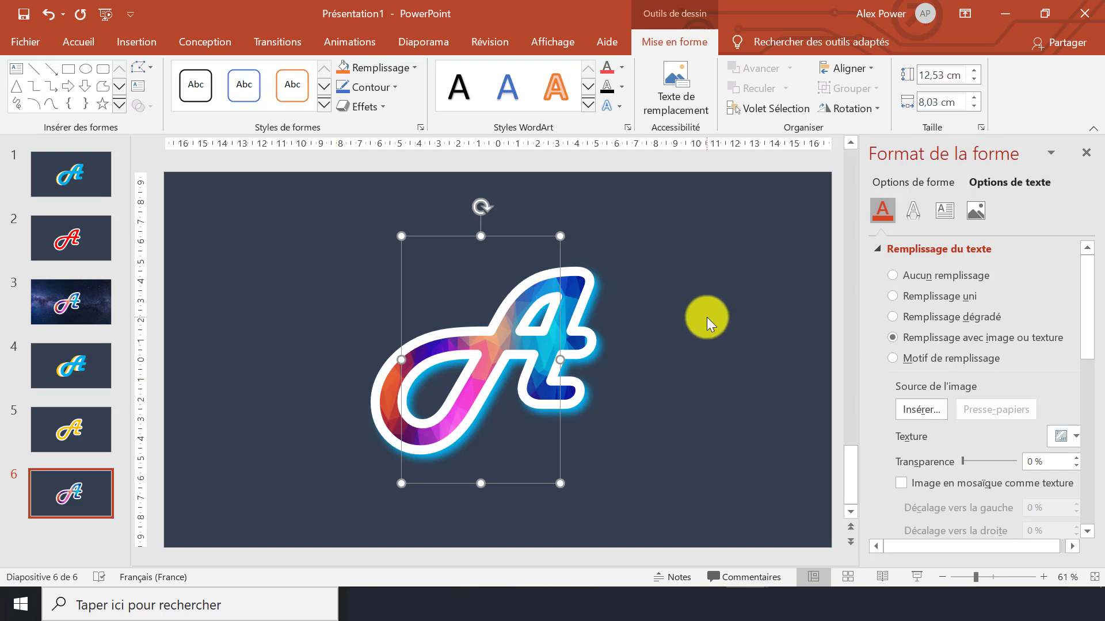
Set slide 6's background to a picture fill using milky-way-2695569_1280.jpg from the downloads folder and close the formatting settings
left_click(707, 316)
right_click(707, 317)
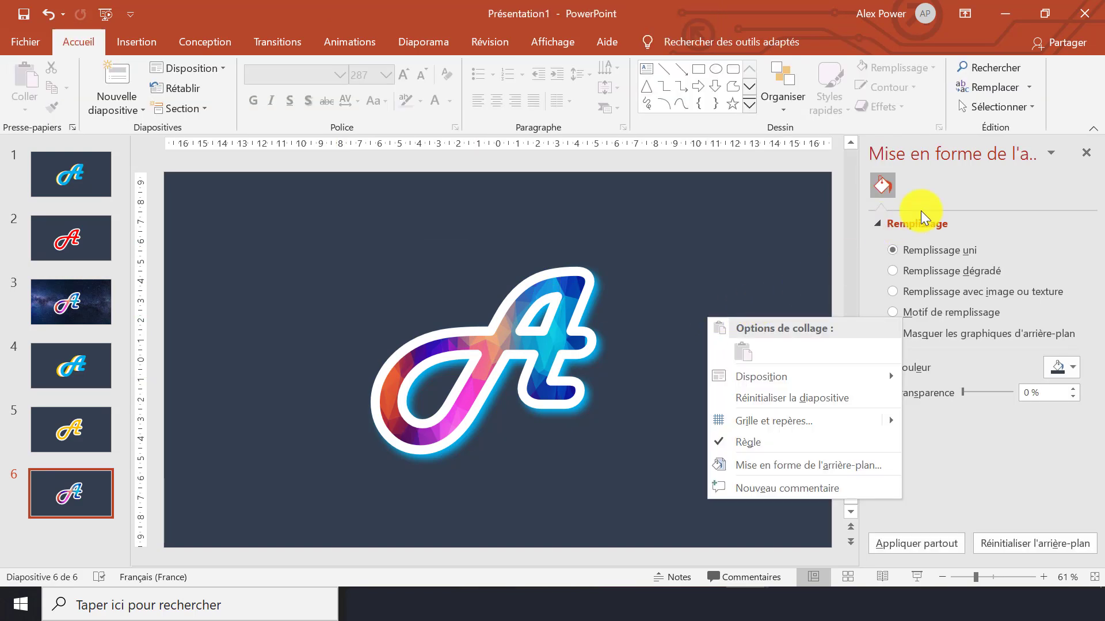
left_click(1003, 199)
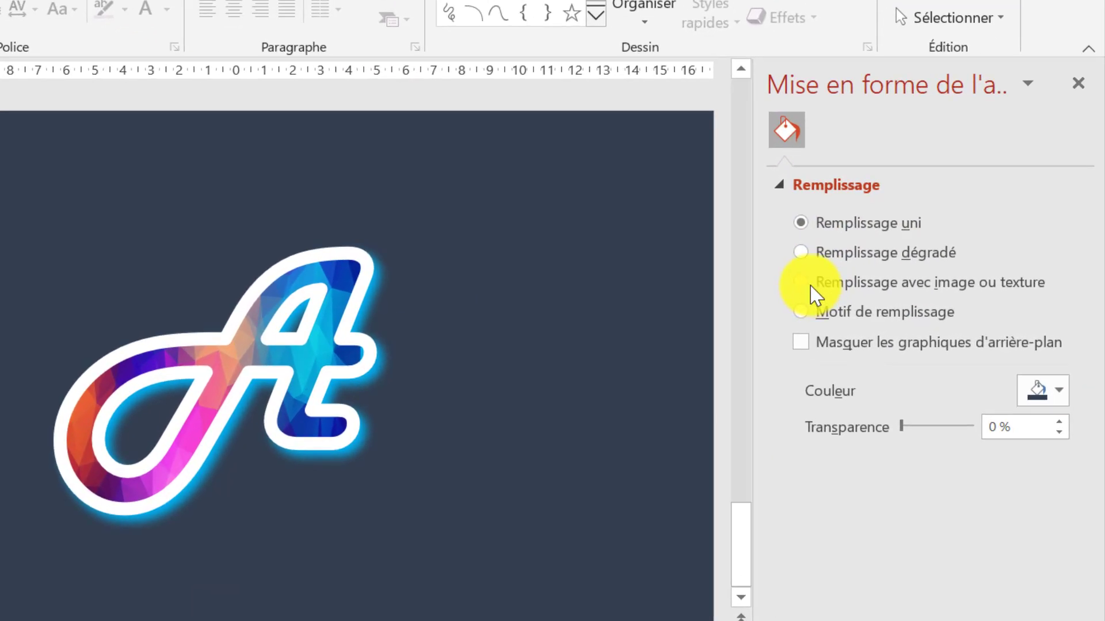
left_click(898, 293)
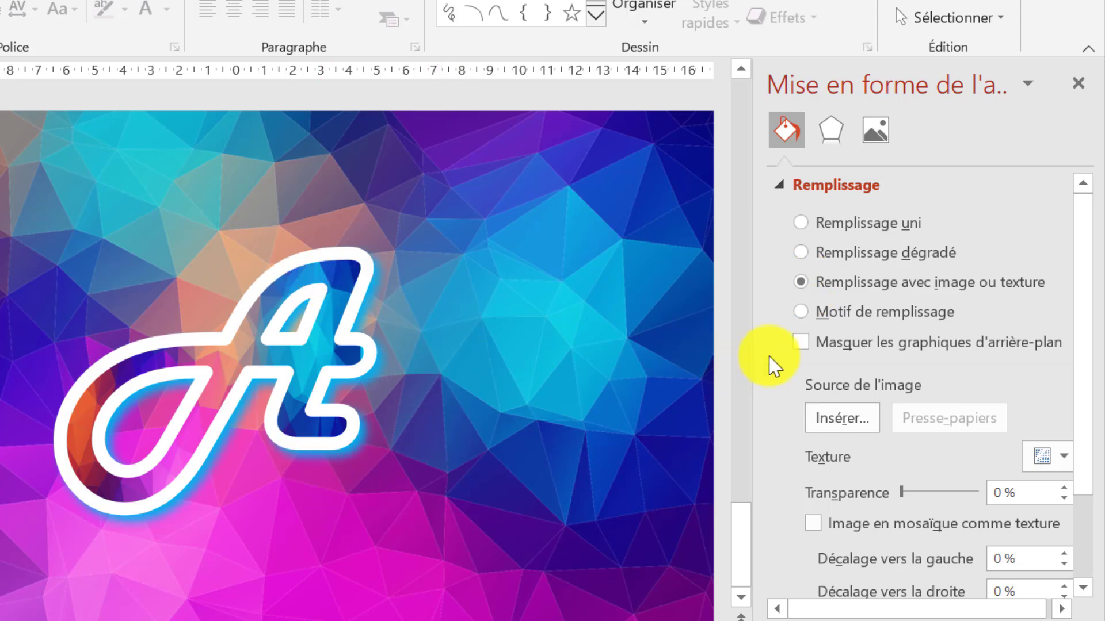
left_click(842, 418)
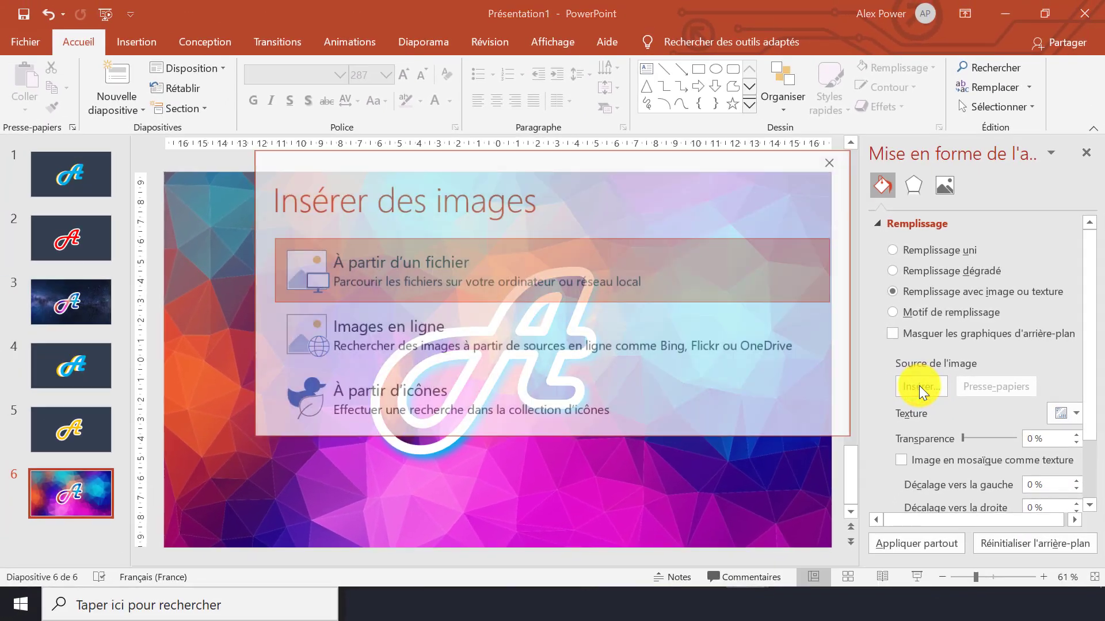
left_click(526, 280)
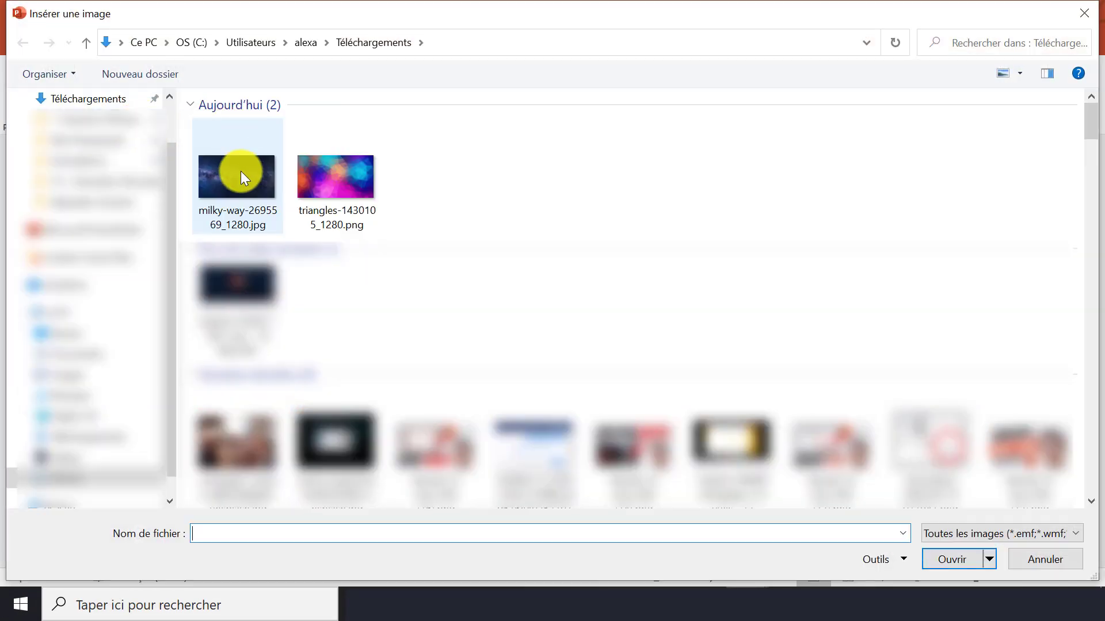
double_click(240, 171)
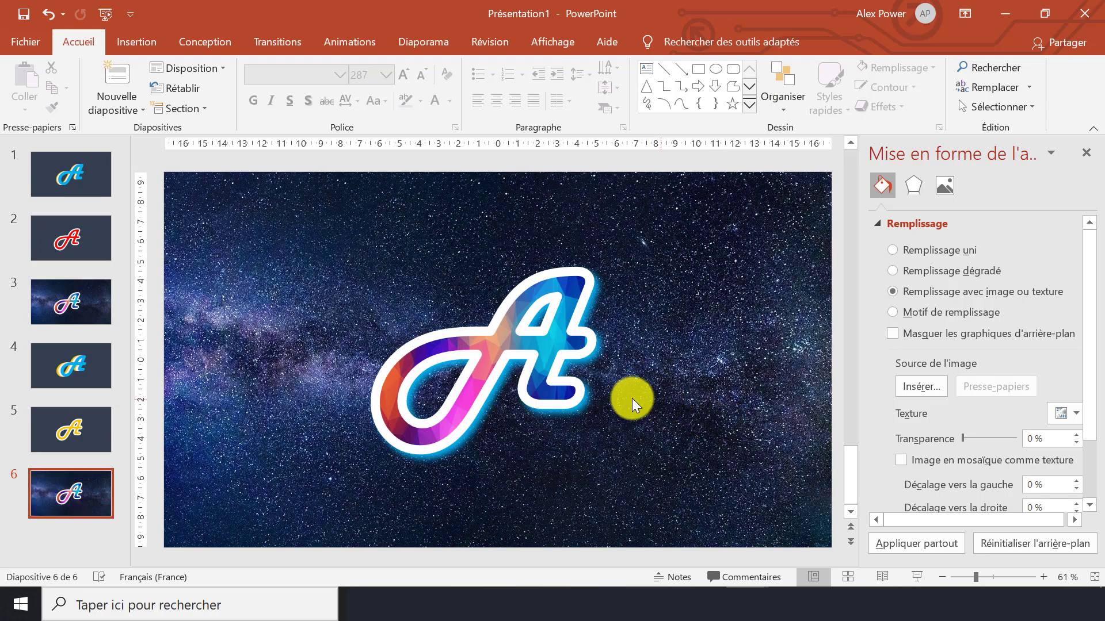
left_click(1086, 153)
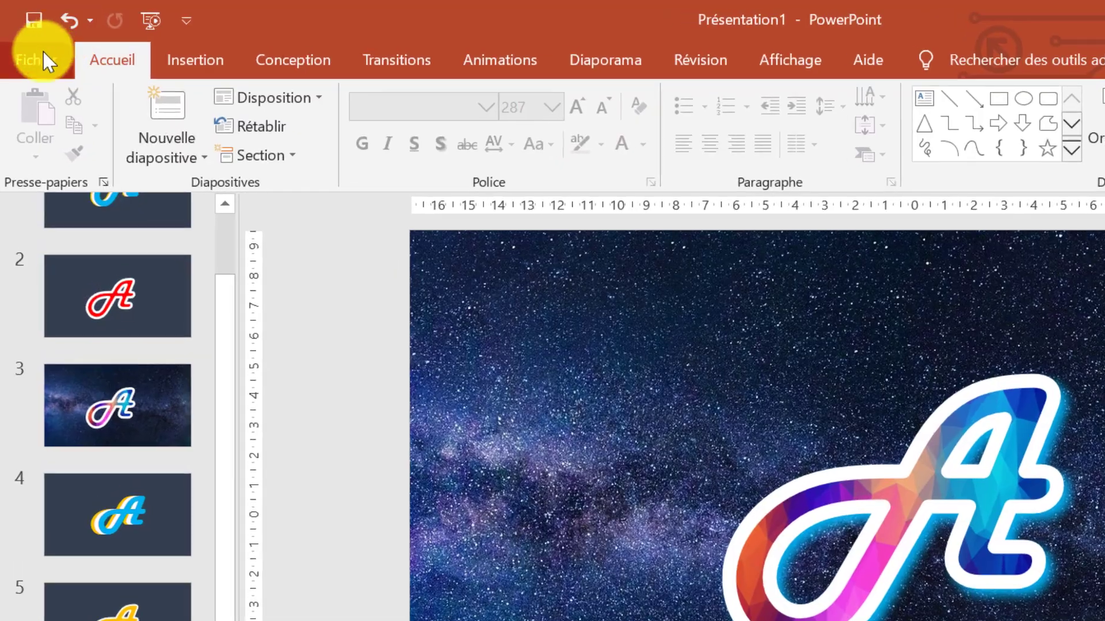
Start saving the presentation to the desktop (Bureau) under the file name "Image logo"
left_click(25, 41)
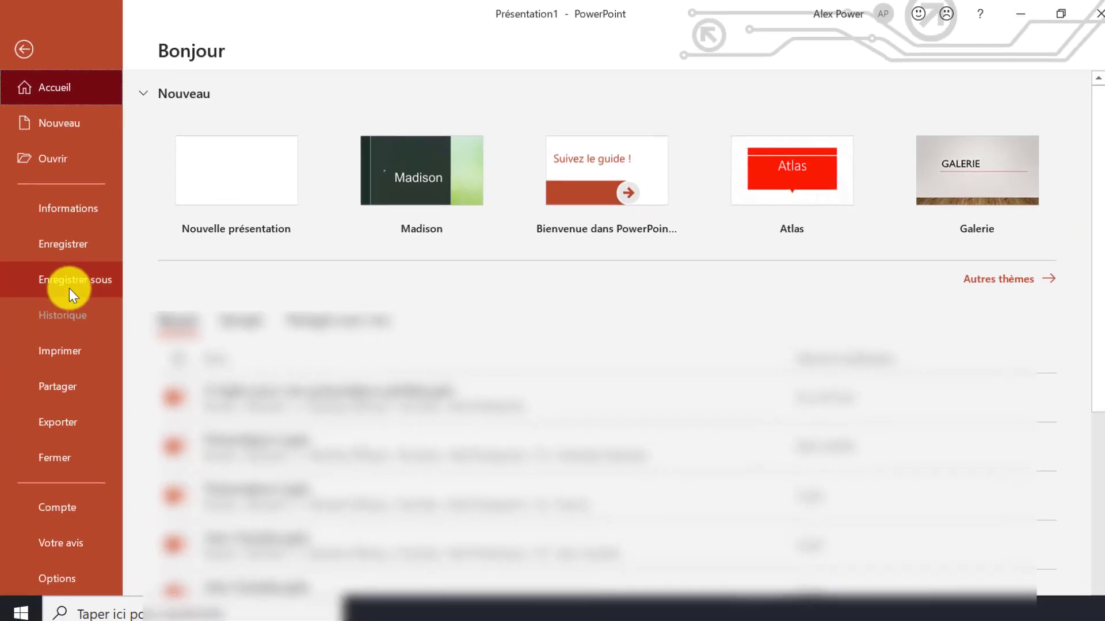
left_click(98, 402)
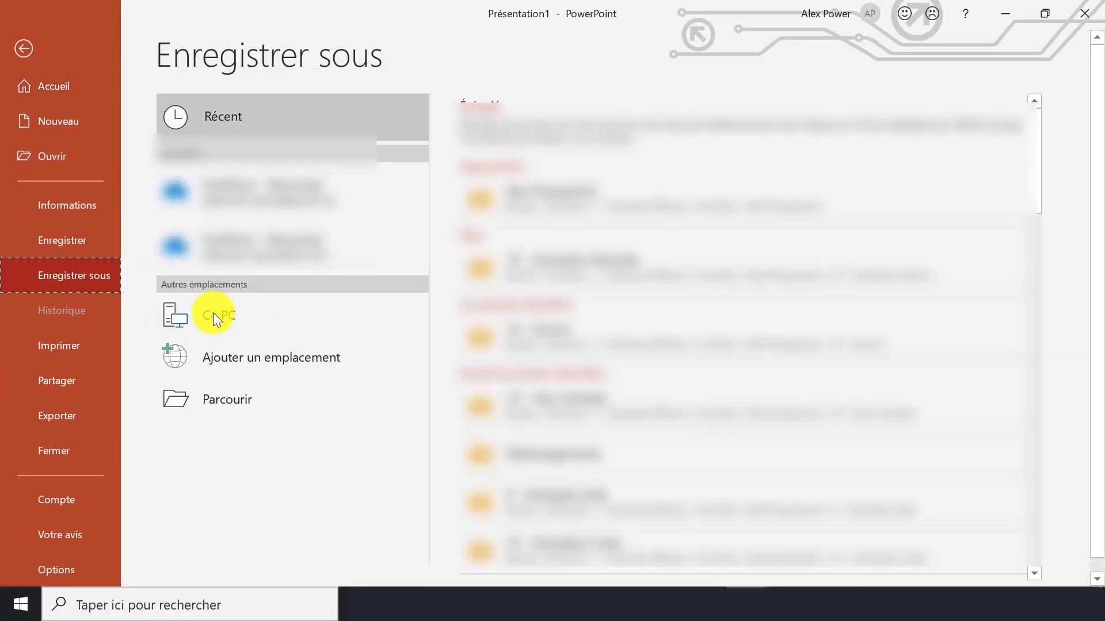
left_click(278, 395)
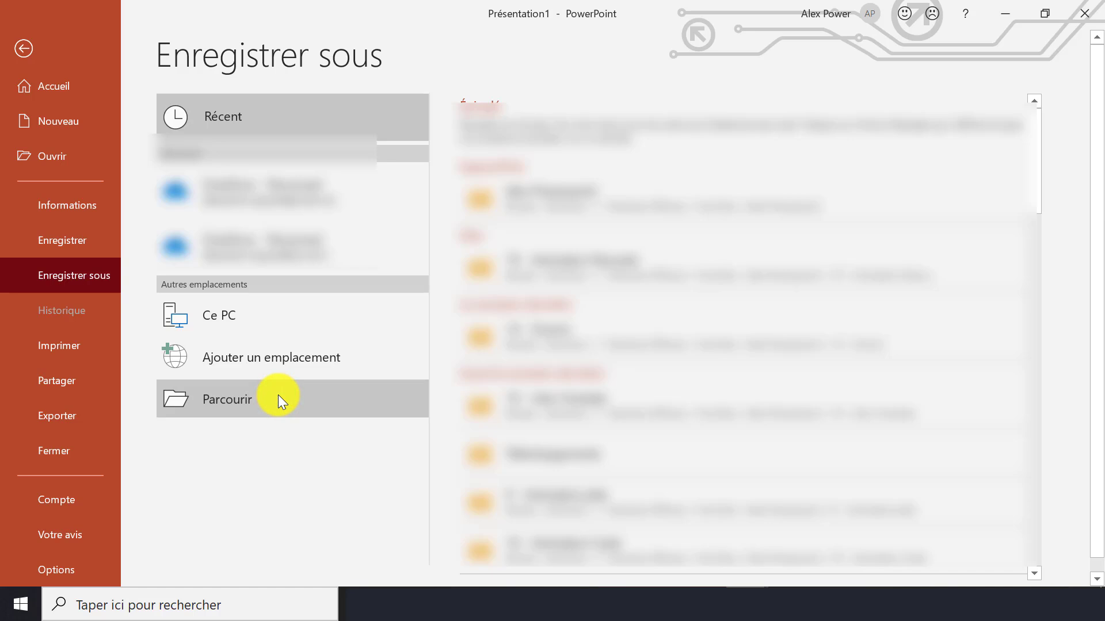
left_click(56, 131)
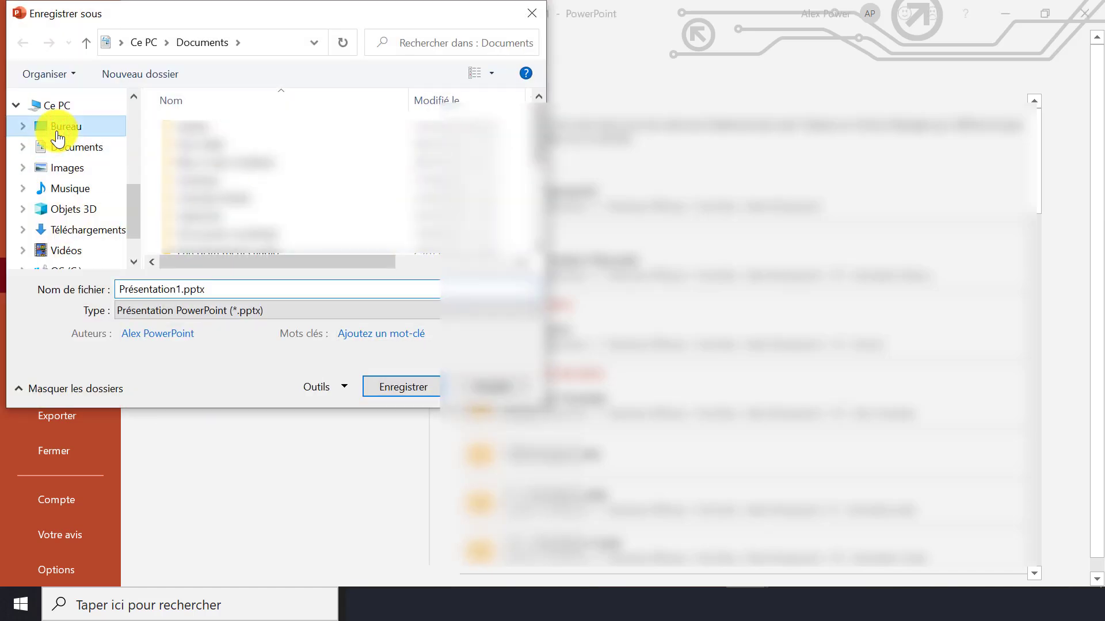
left_click(231, 290)
type("Image logo")
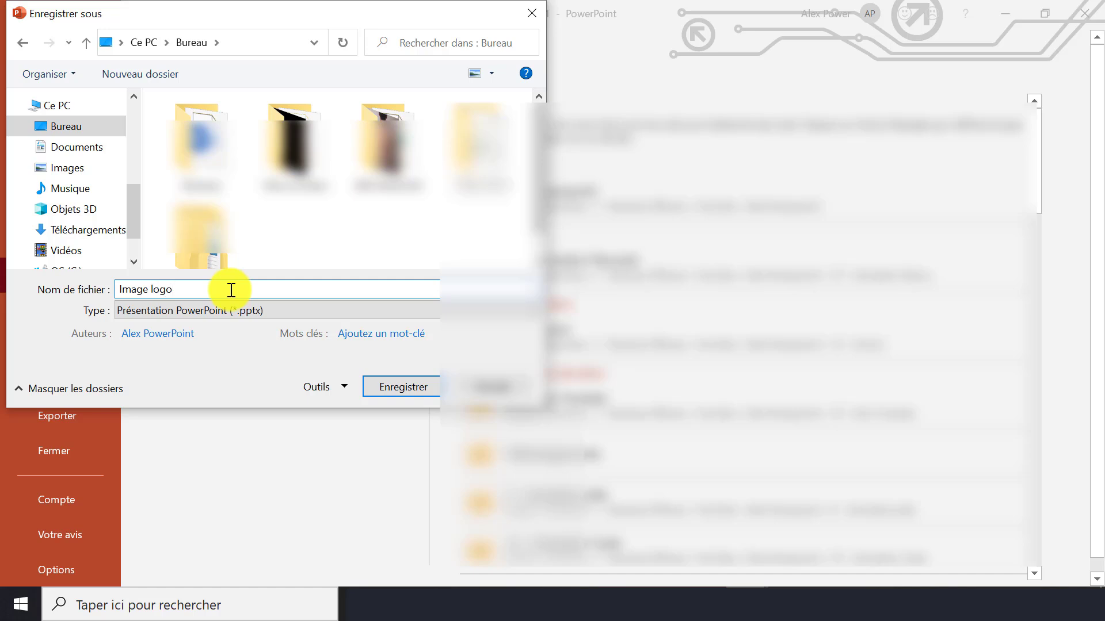
Choose Format PNG (*.png) as the file type and export all slides as separate images
left_click(326, 312)
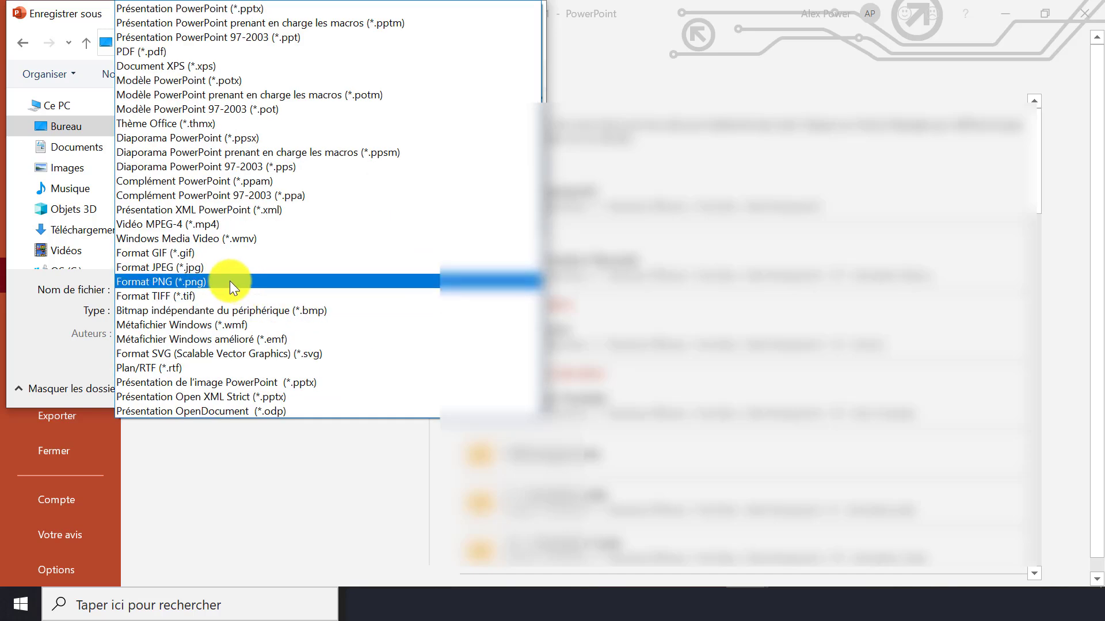
left_click(195, 281)
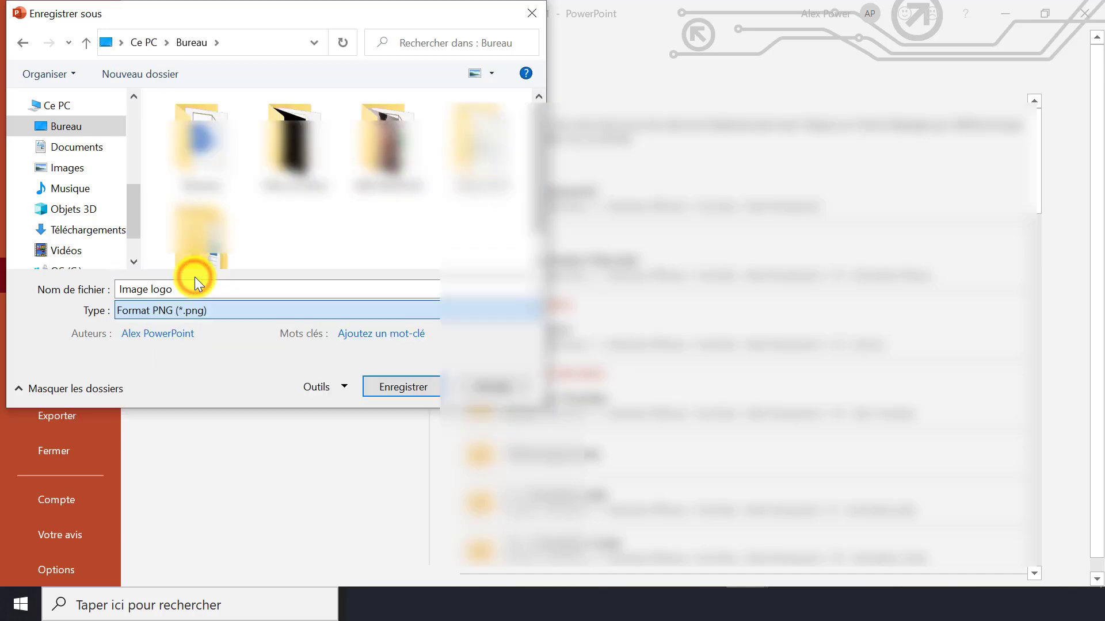
left_click(394, 386)
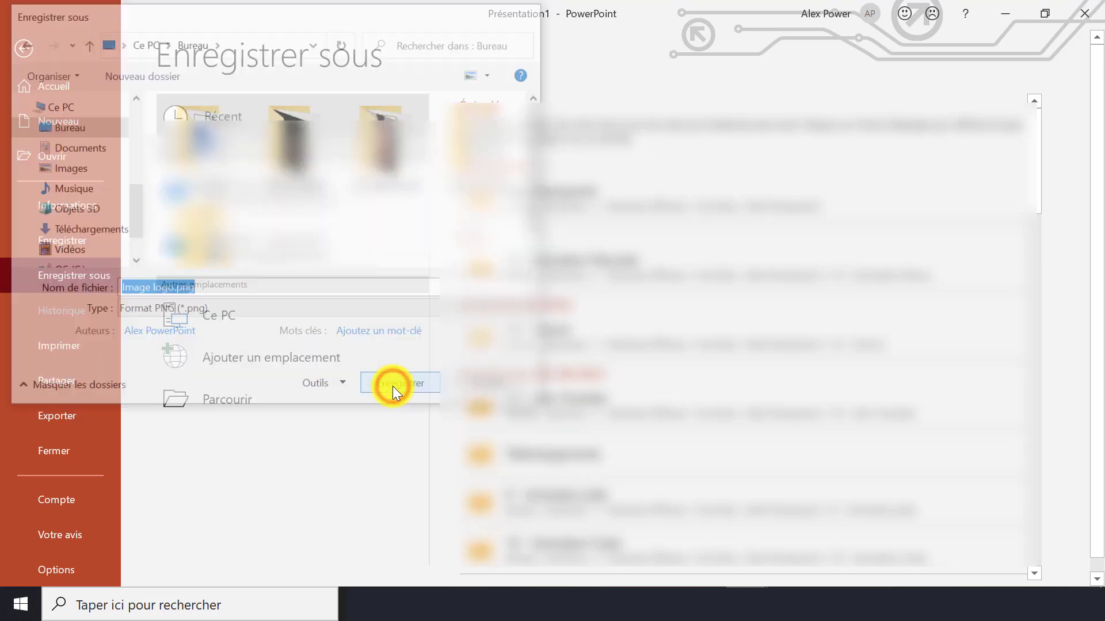
left_click(422, 354)
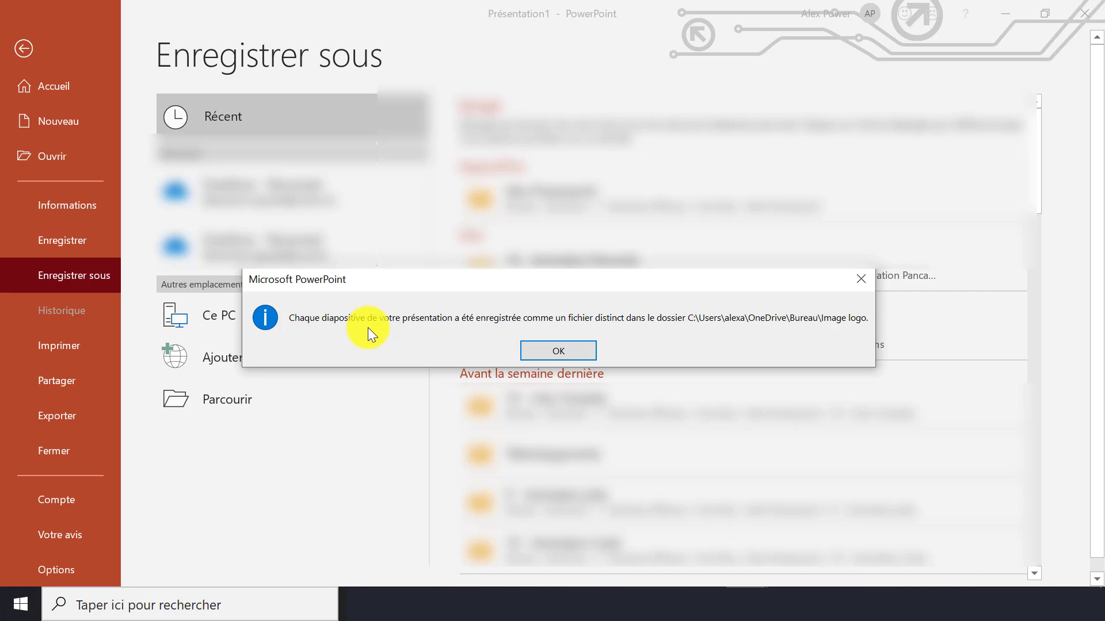
left_click(535, 350)
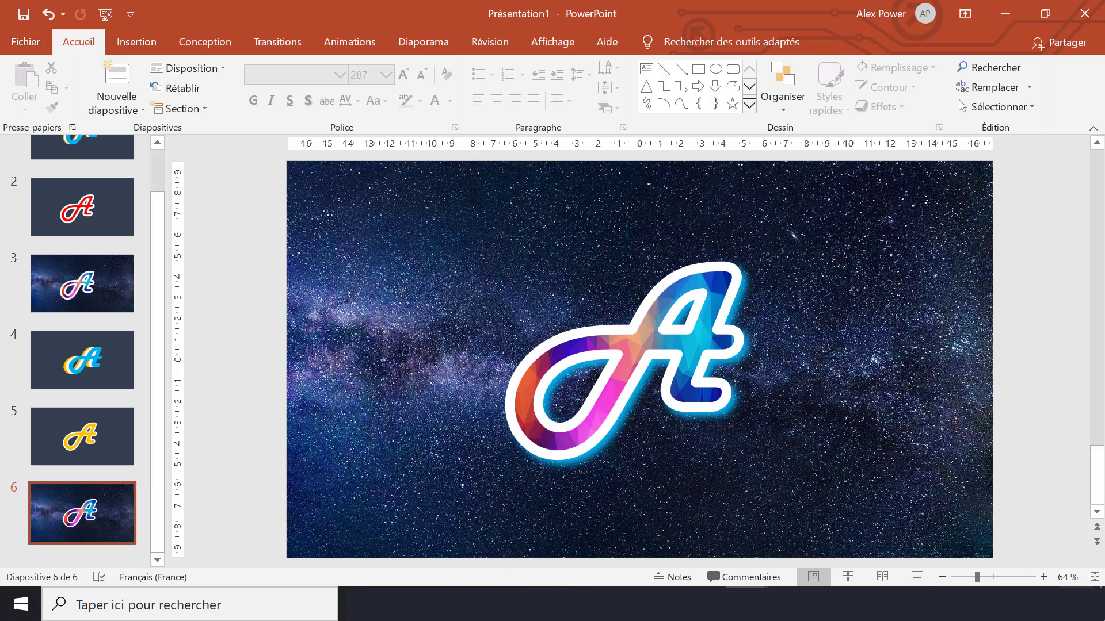
Open the exported "Image logo" folder on the Windows desktop to check the slide images
left_click(459, 210)
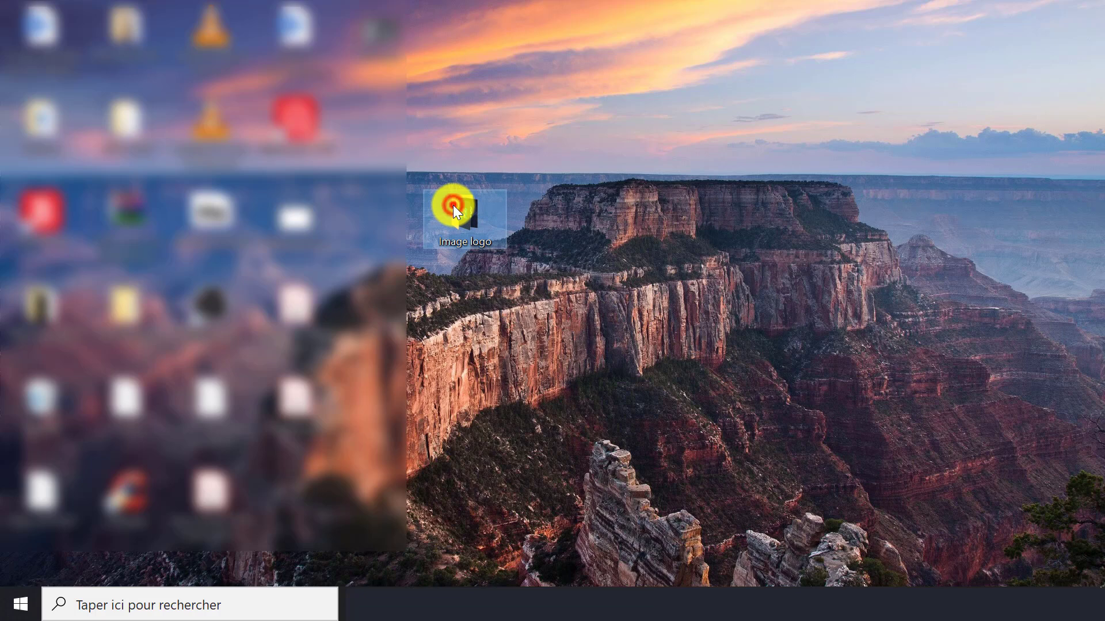
double_click(454, 205)
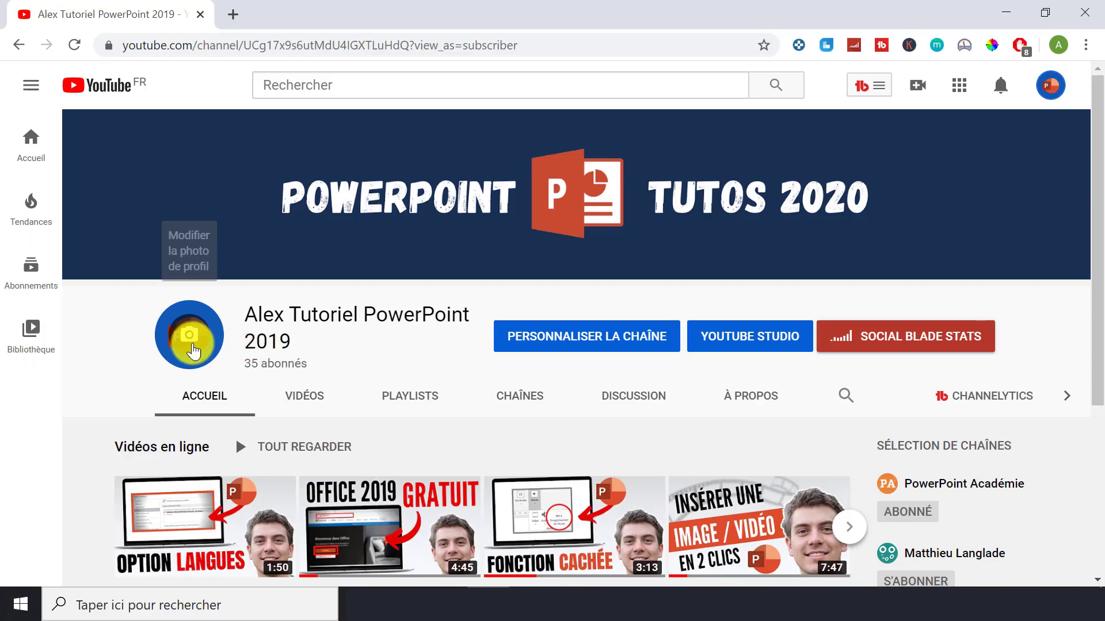
In the browser, change the YouTube channel's profile photo through the Google account and choose to upload one from the computer
left_click(189, 349)
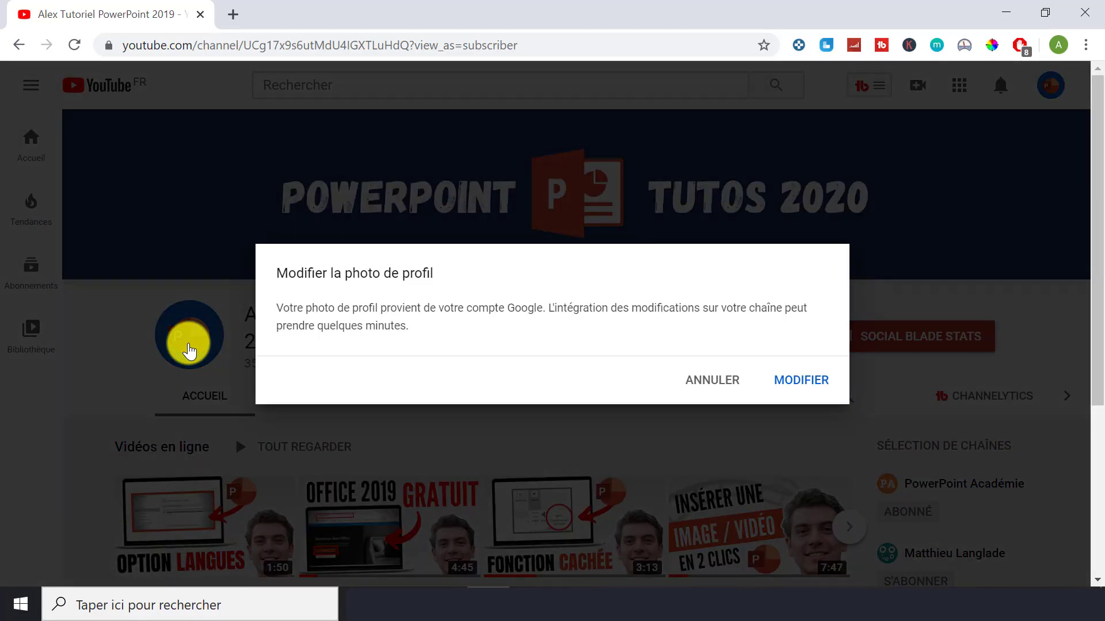
left_click(804, 388)
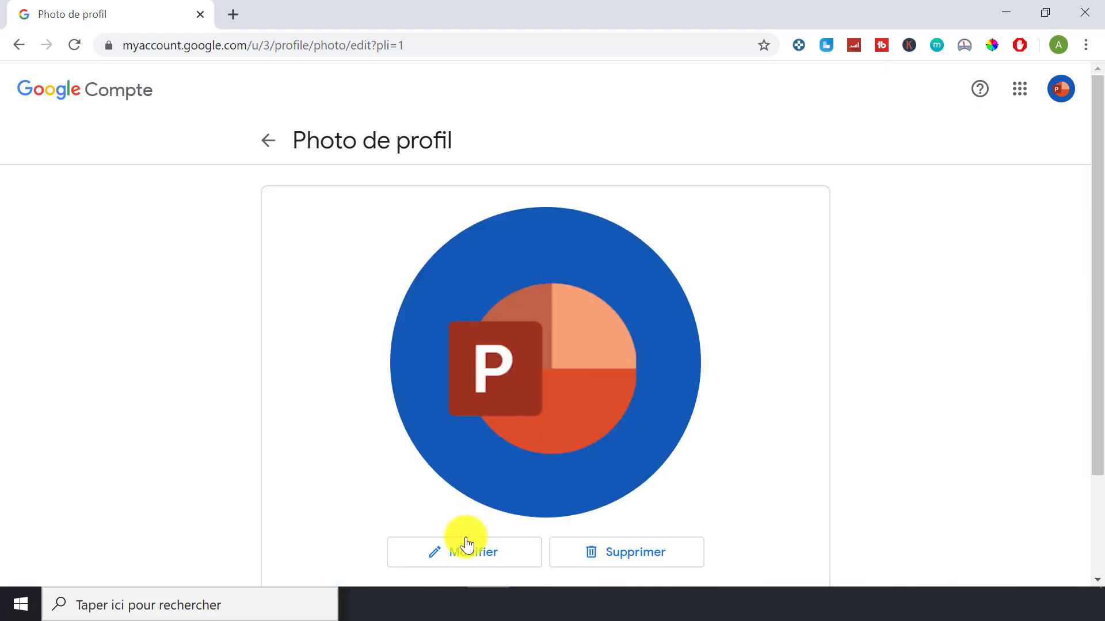
left_click(459, 556)
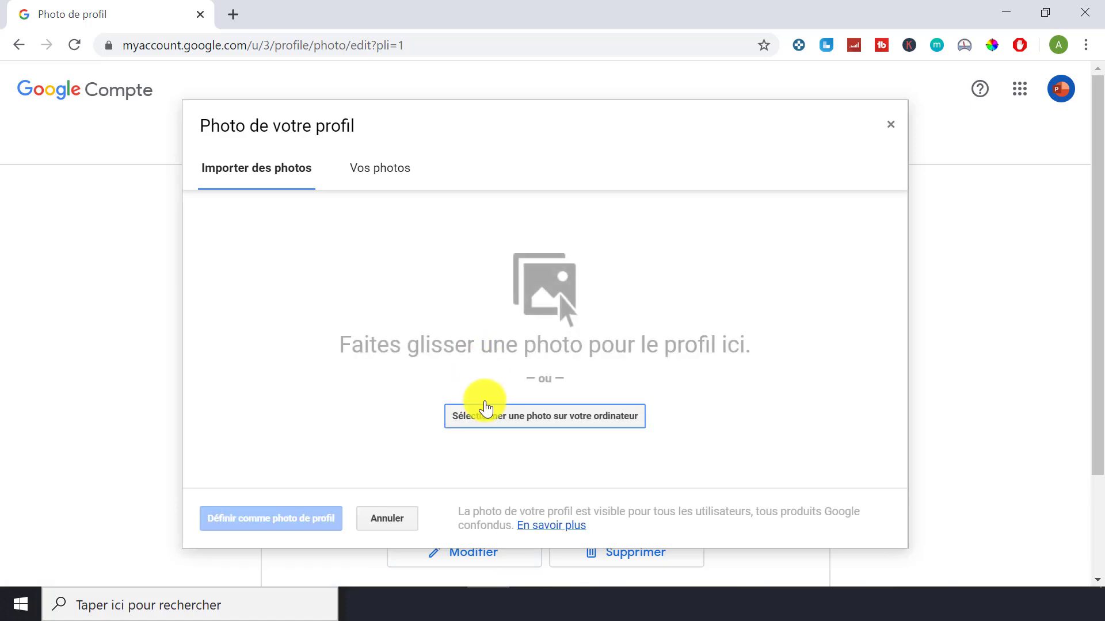
left_click(488, 422)
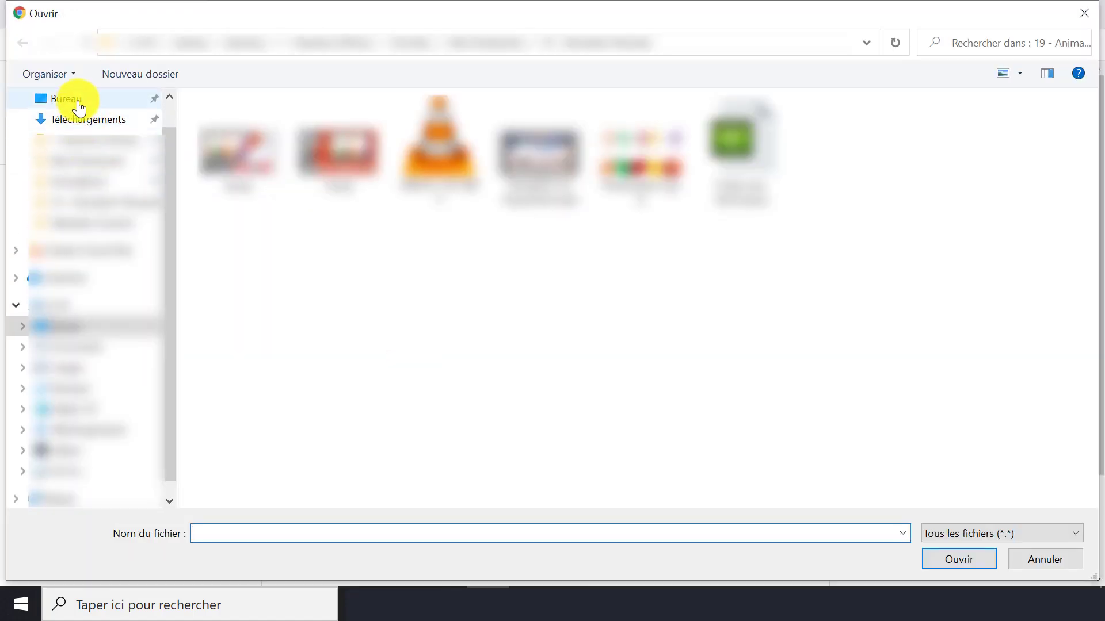
Upload Diapositive3.PNG from the desktop's "Image logo" folder and centre the square crop area on the letter A
left_click(76, 99)
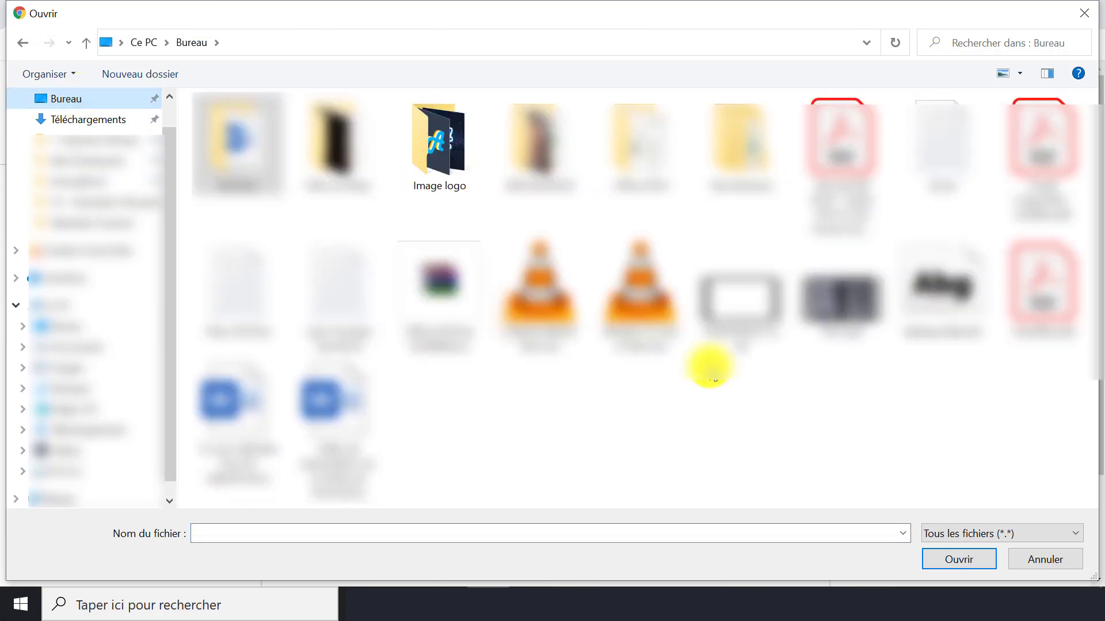
left_click(427, 164)
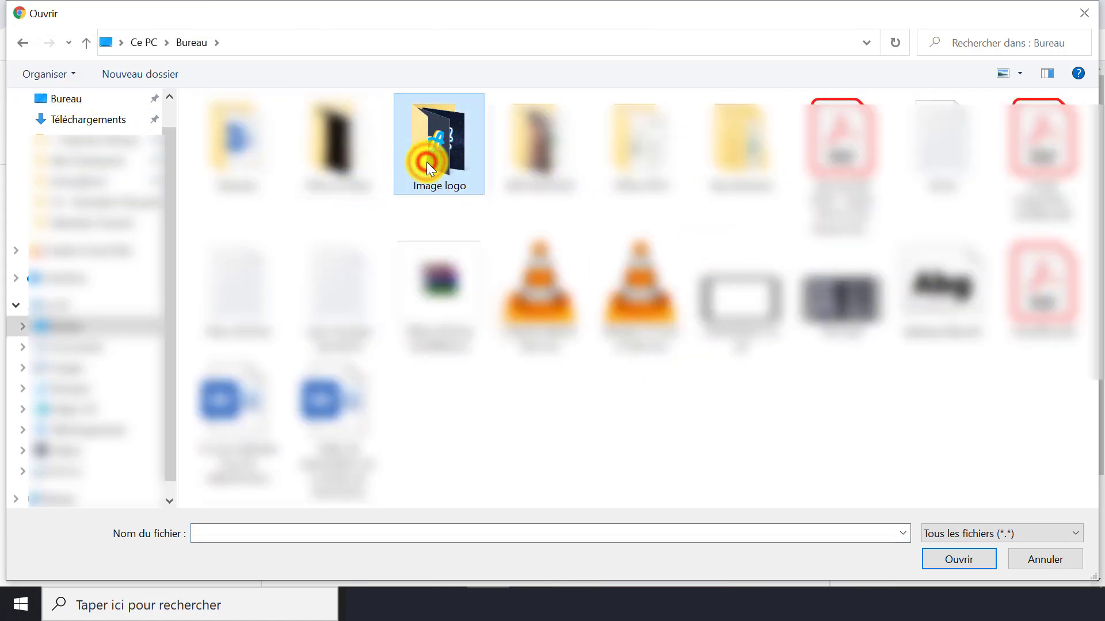
double_click(426, 161)
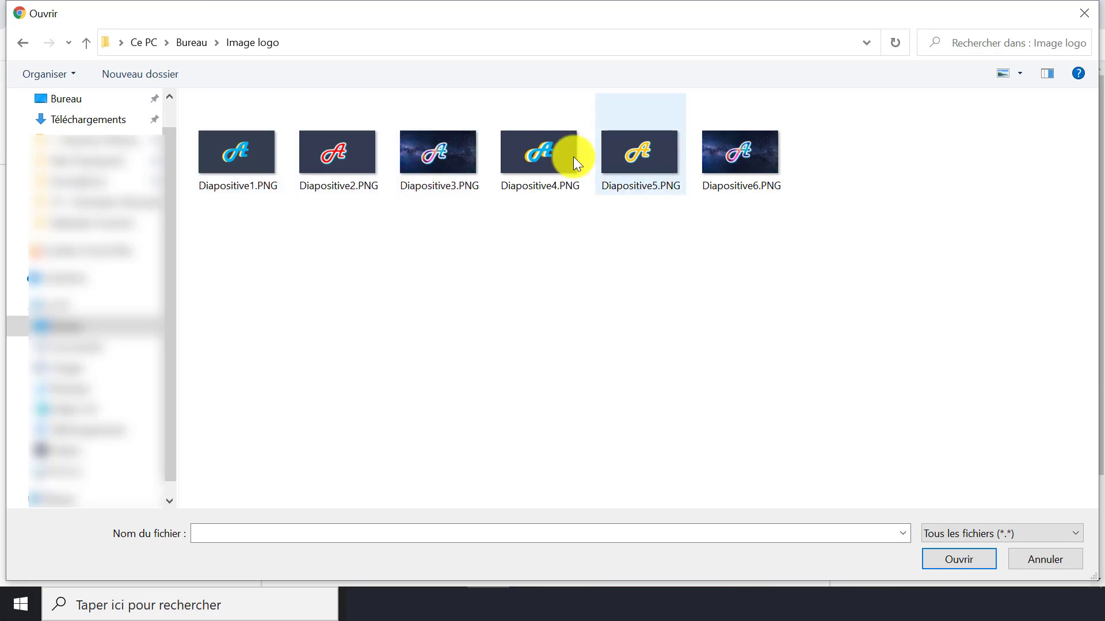
double_click(441, 151)
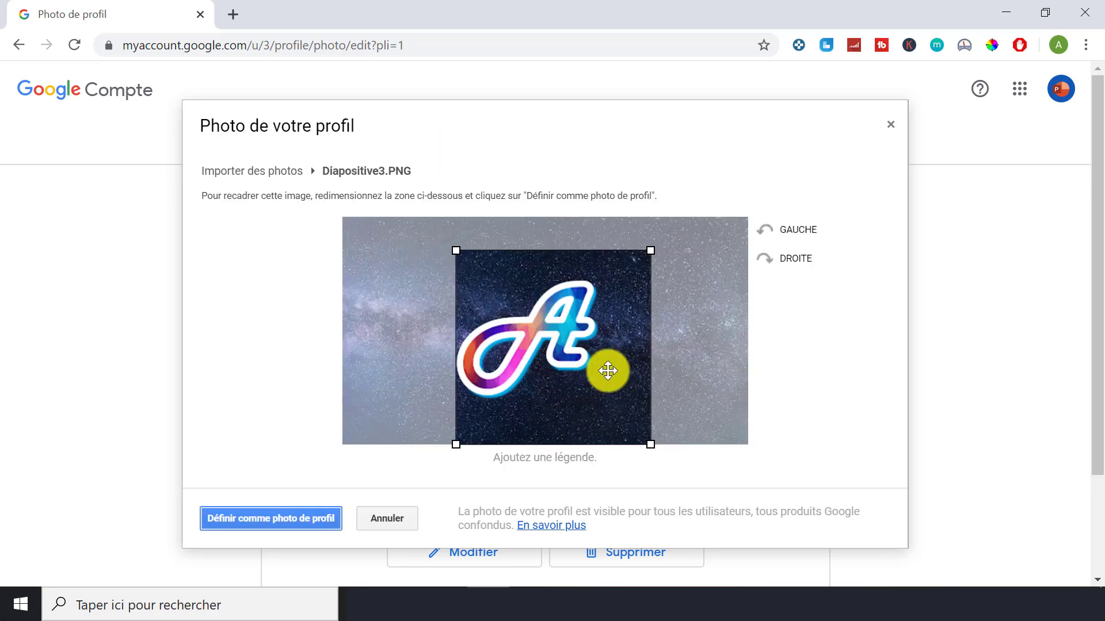
left_click_drag(592, 368, 572, 358)
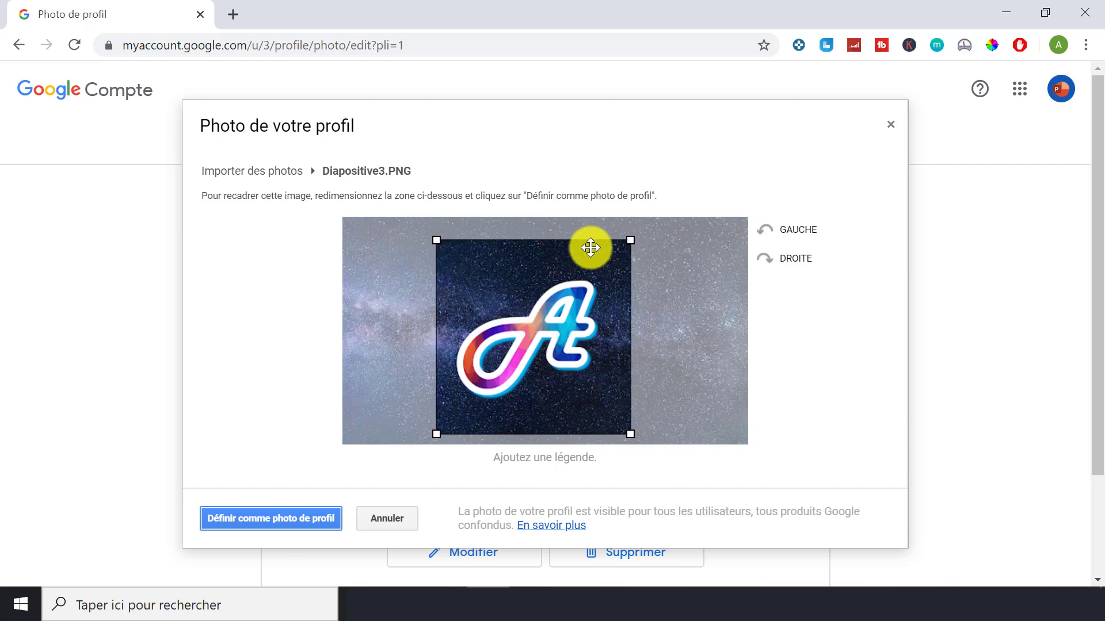